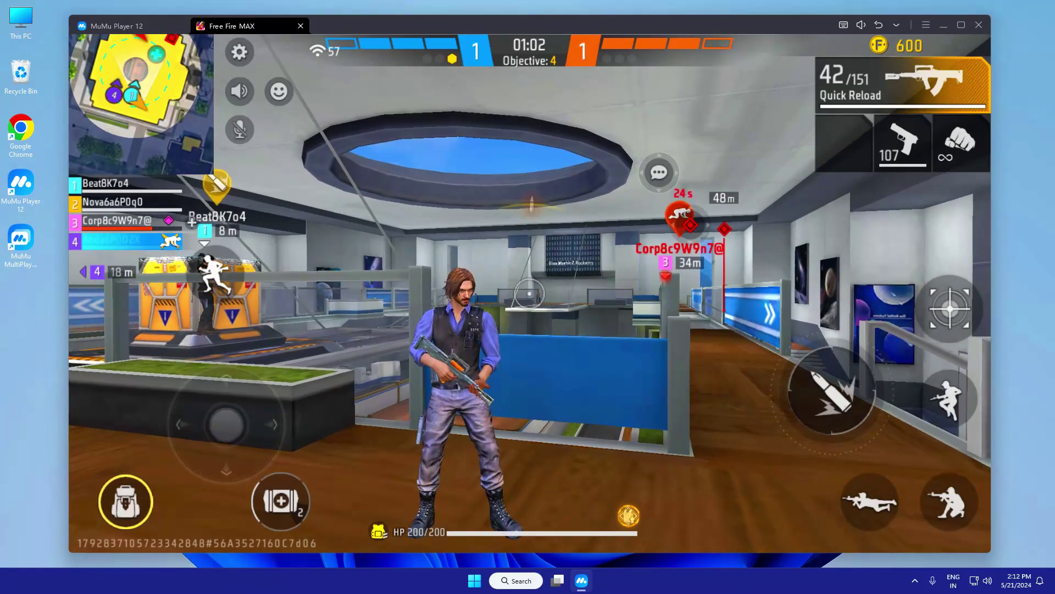
{"action": "left_click", "coordinate": [530, 293]}
{"action": "left_click", "coordinate": [530, 293]}
{"action": "left_click", "coordinate": [530, 293]}
{"action": "right_click", "coordinate": [529, 293]}
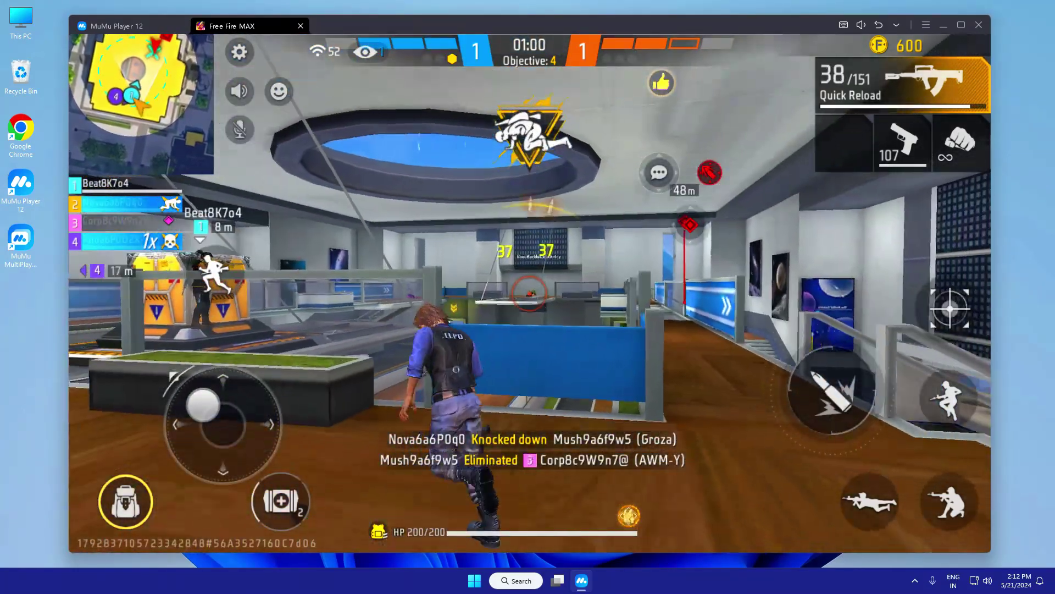
{"action": "key", "text": "r"}
{"action": "key", "text": "c"}
{"action": "right_click", "coordinate": [529, 292]}
{"action": "left_click", "coordinate": [529, 293]}
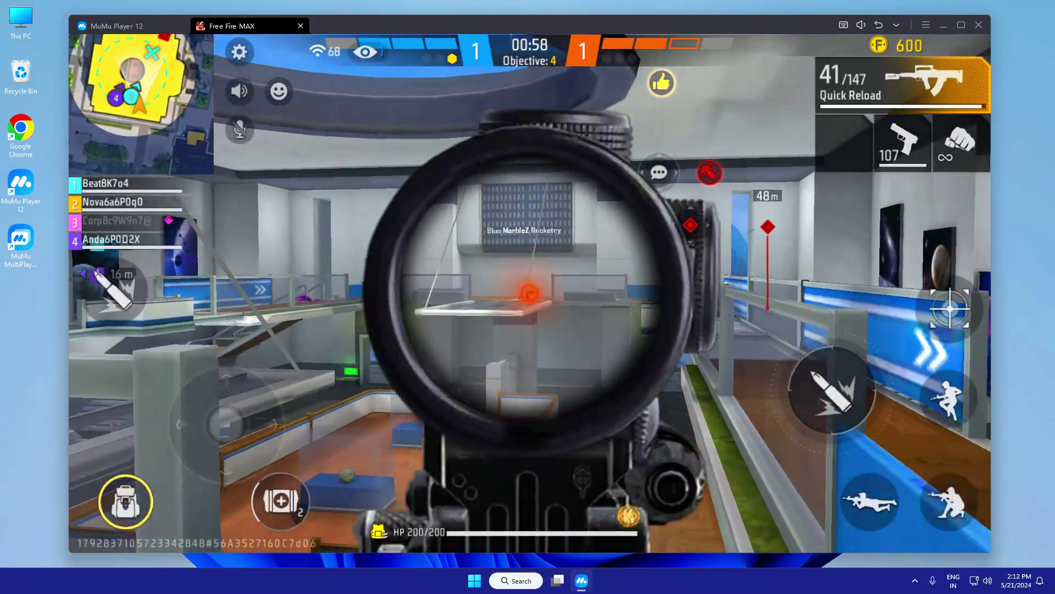
{"action": "left_click", "coordinate": [529, 293]}
{"action": "left_click", "coordinate": [529, 293]}
{"action": "right_click", "coordinate": [529, 293]}
{"action": "key", "text": "r"}
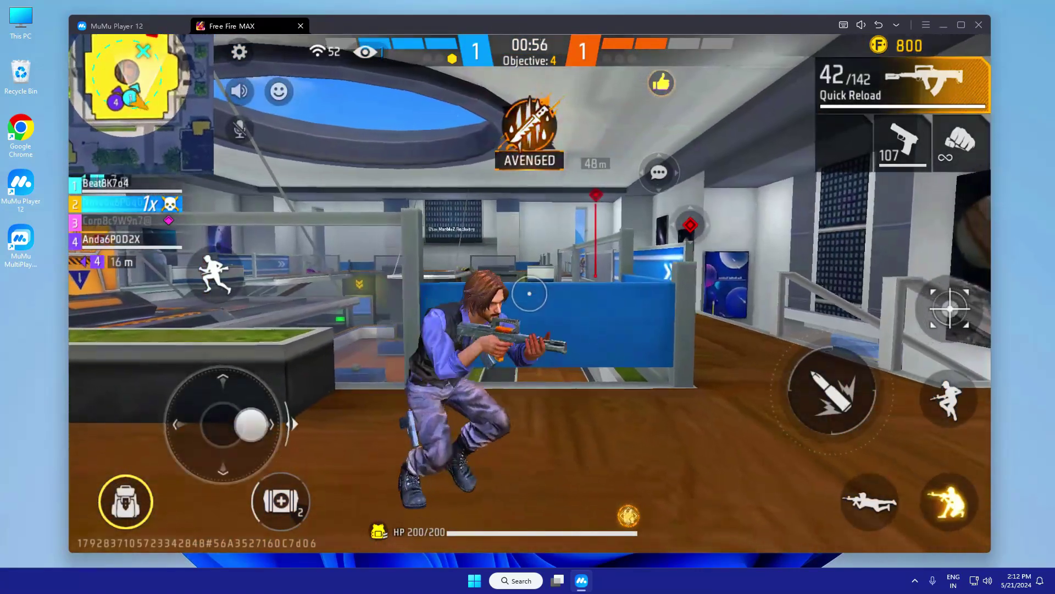
{"action": "key", "text": "c"}
{"action": "right_click", "coordinate": [530, 293]}
{"action": "left_click", "coordinate": [529, 293]}
{"action": "left_click", "coordinate": [529, 292]}
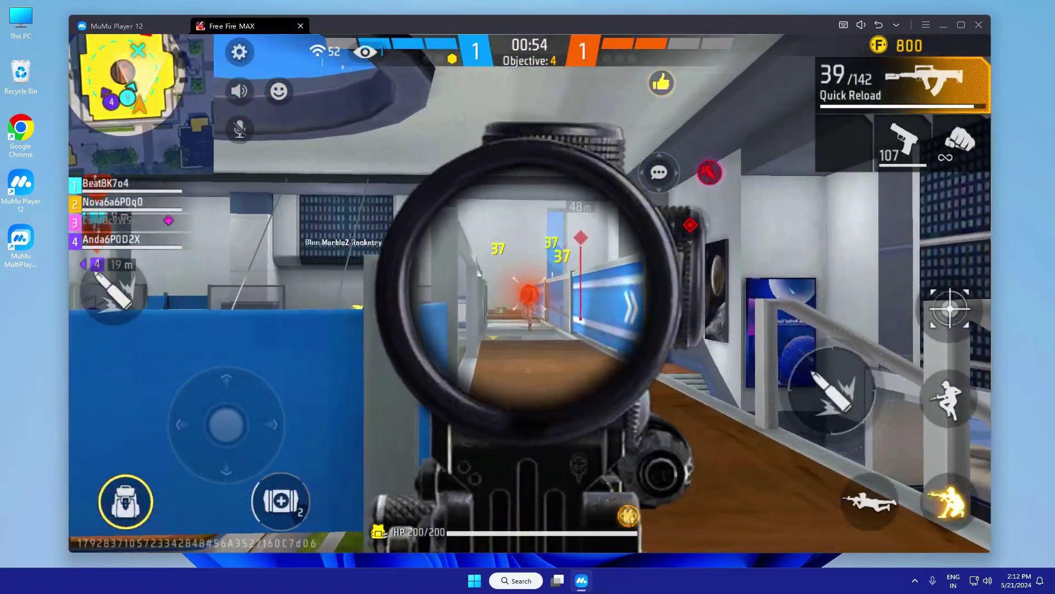
{"action": "left_click", "coordinate": [530, 293]}
{"action": "left_click", "coordinate": [529, 293]}
{"action": "right_click", "coordinate": [529, 293]}
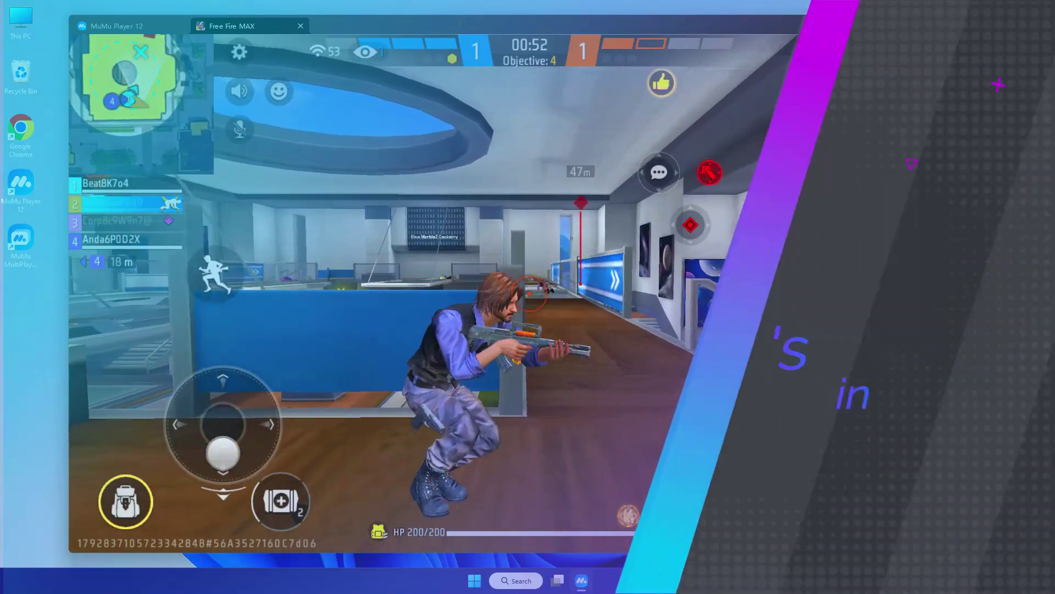
{"action": "right_click", "coordinate": [529, 293]}
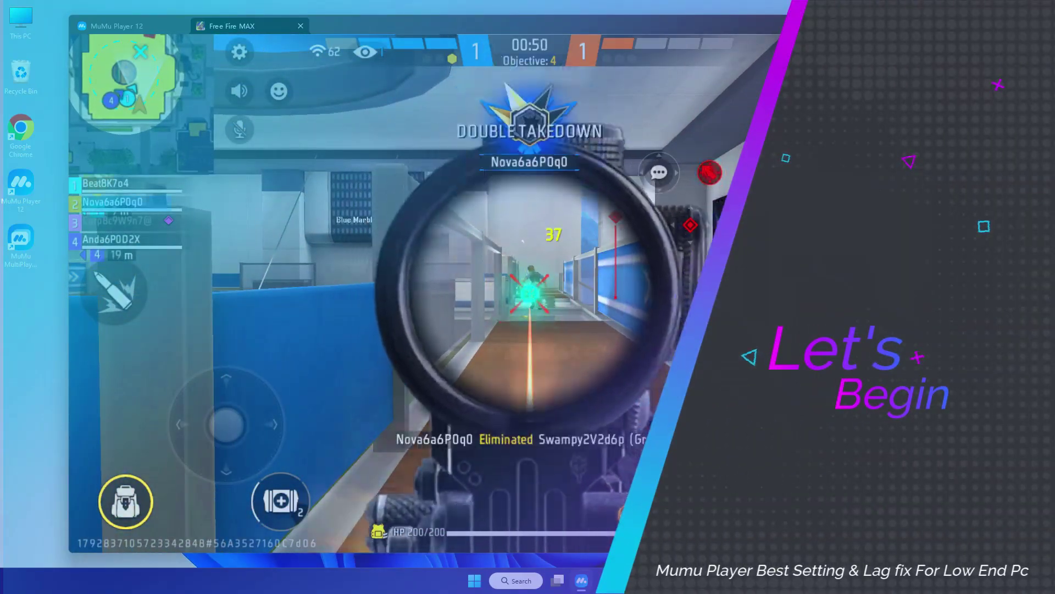
{"action": "right_click", "coordinate": [530, 293]}
{"action": "right_click", "coordinate": [530, 293]}
{"action": "right_click", "coordinate": [529, 293]}
{"action": "key", "text": "c"}
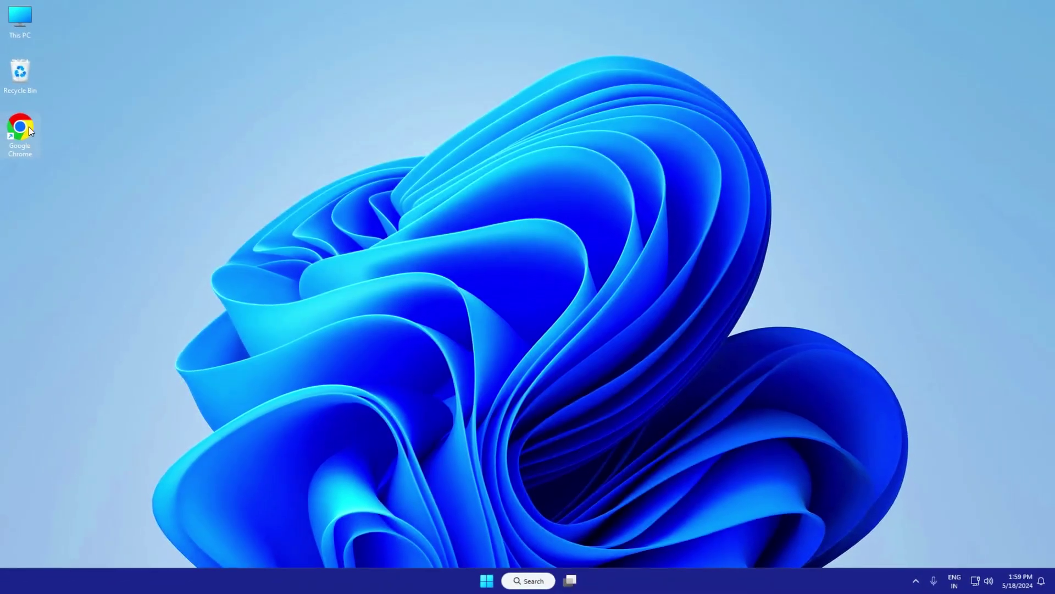
Open Google Chrome, search Google for "mumu player" and open the official mumuplayer.com result
{"action": "double_click", "coordinate": [21, 129]}
{"action": "left_click", "coordinate": [401, 240]}
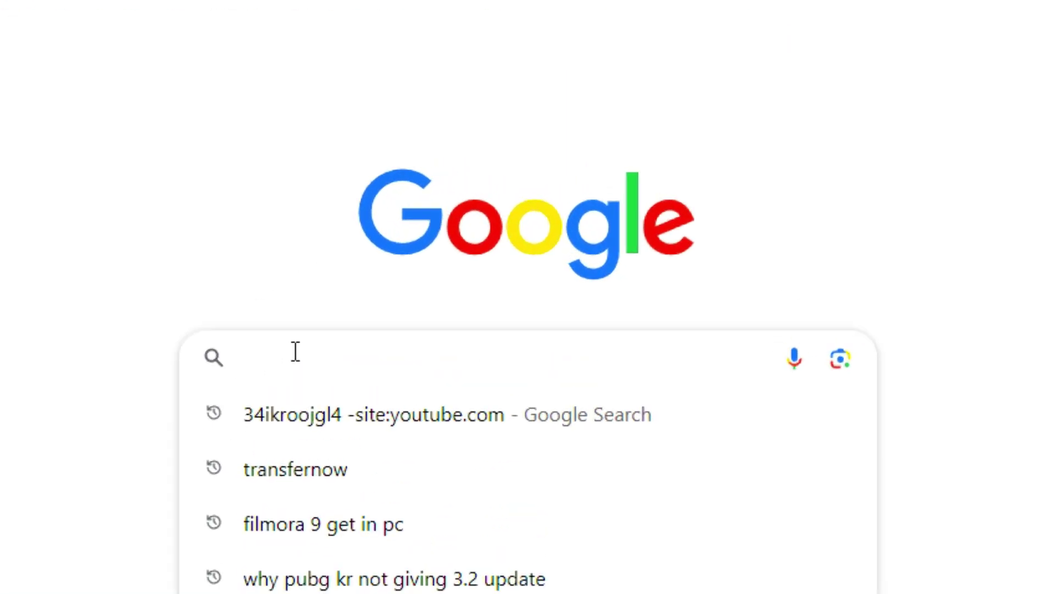
{"action": "type", "text": "mumu pla"}
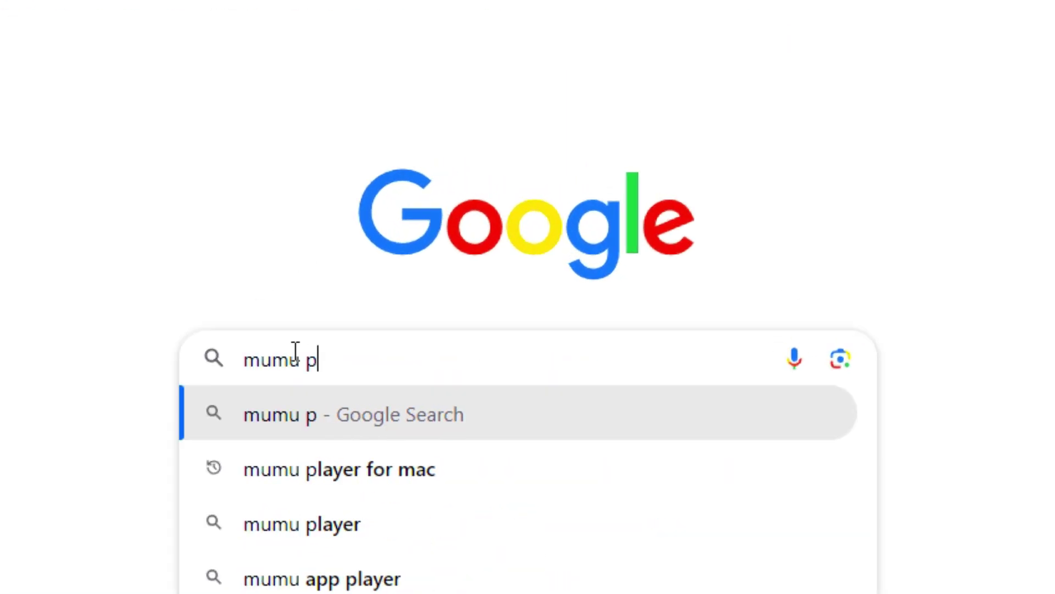
{"action": "type", "text": "yer"}
{"action": "key", "text": "Return"}
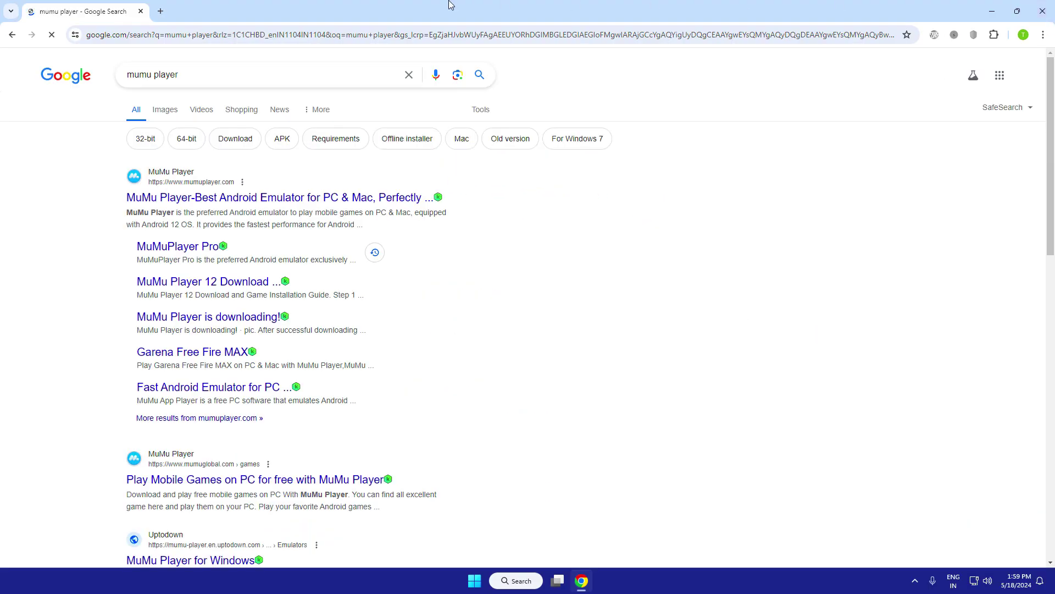
{"action": "left_click_drag", "start_coordinate": [117, 200], "coordinate": [429, 196]}
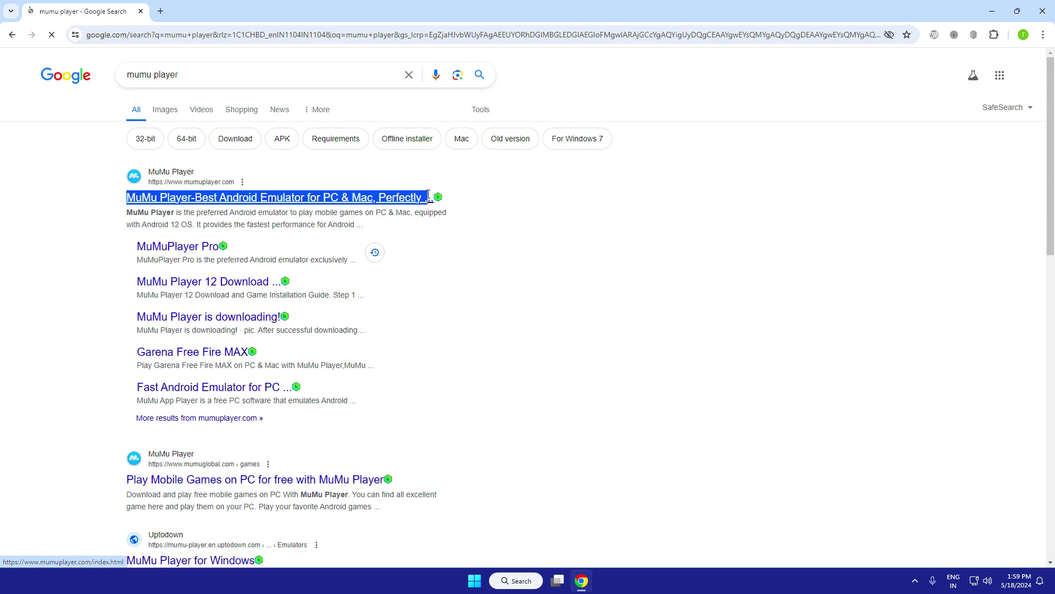
{"action": "left_click", "coordinate": [186, 198]}
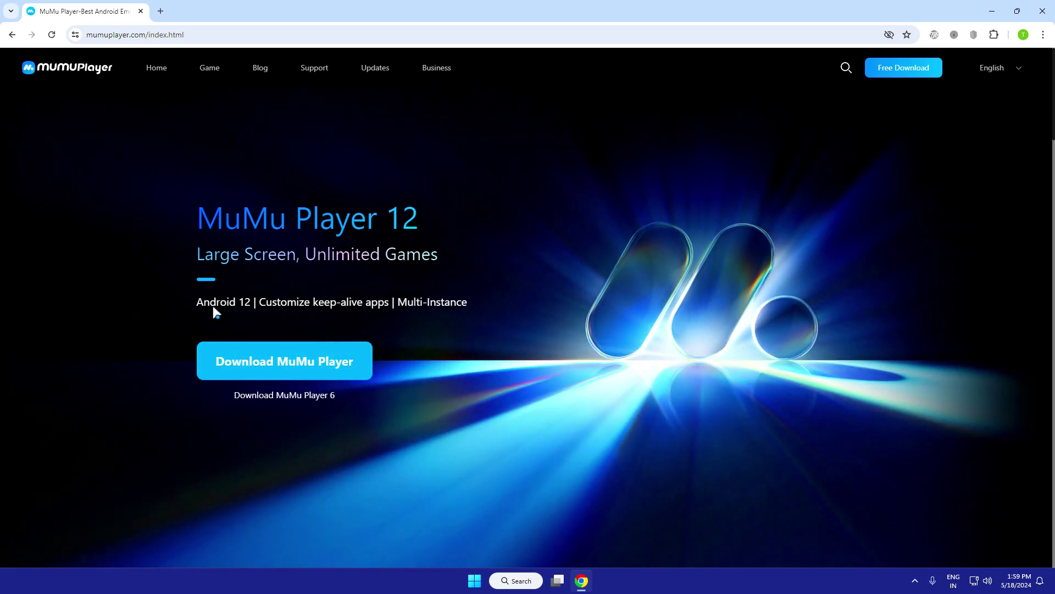
Download the MuMu Player 12 installer from the MuMu Player homepage
{"action": "scroll", "coordinate": [428, 300], "scroll_direction": "down", "scroll_amount": 9}
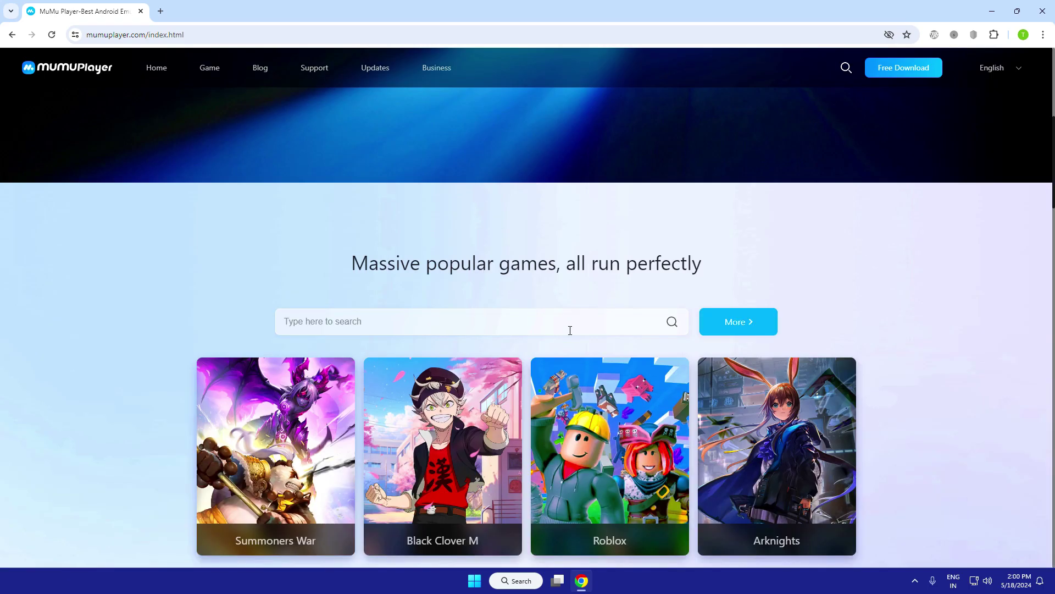
{"action": "scroll", "coordinate": [731, 355], "scroll_direction": "down", "scroll_amount": 10}
{"action": "scroll", "coordinate": [973, 371], "scroll_direction": "down", "scroll_amount": 15}
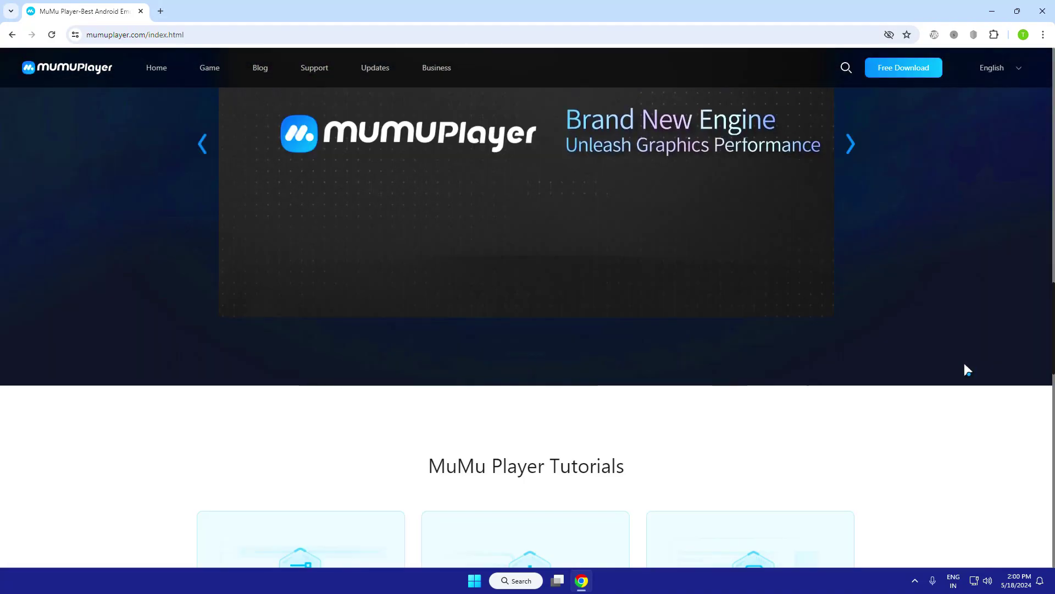
{"action": "scroll", "coordinate": [960, 363], "scroll_direction": "down", "scroll_amount": 8}
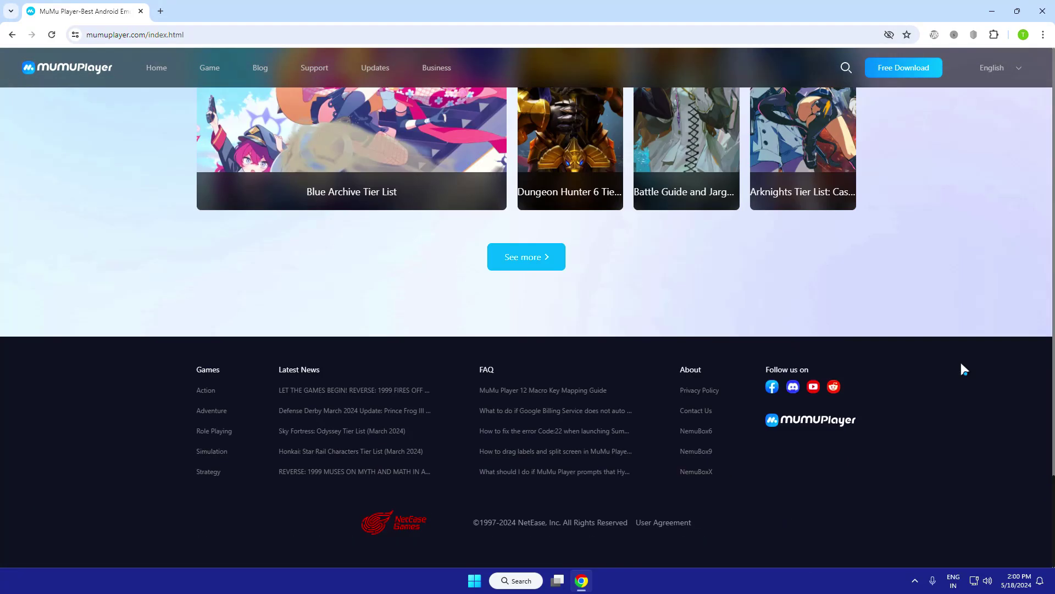
{"action": "scroll", "coordinate": [960, 360], "scroll_direction": "up", "scroll_amount": 20}
{"action": "scroll", "coordinate": [962, 357], "scroll_direction": "up", "scroll_amount": 10}
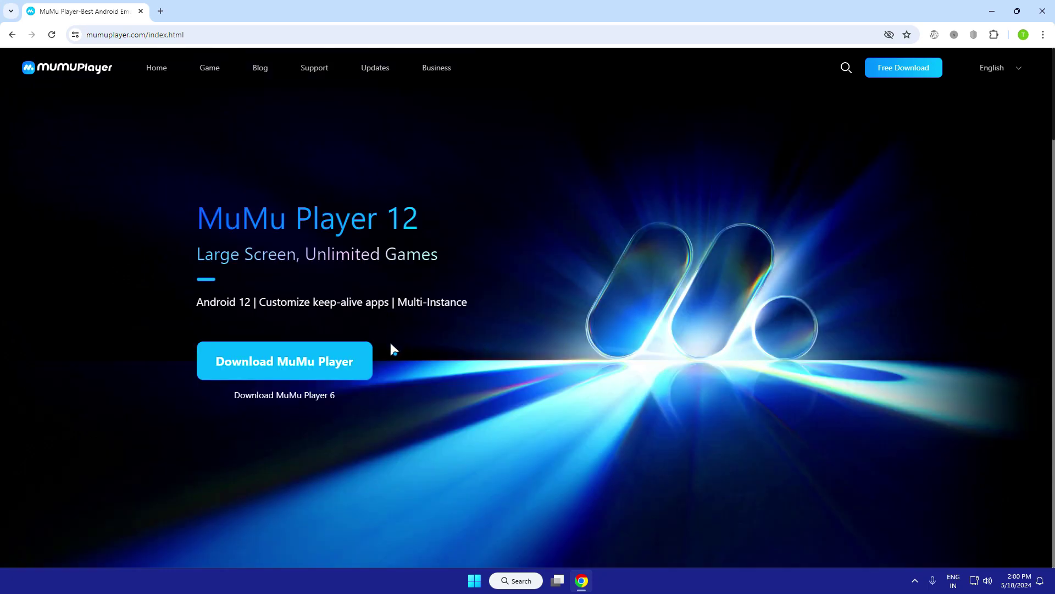
{"action": "left_click", "coordinate": [339, 359]}
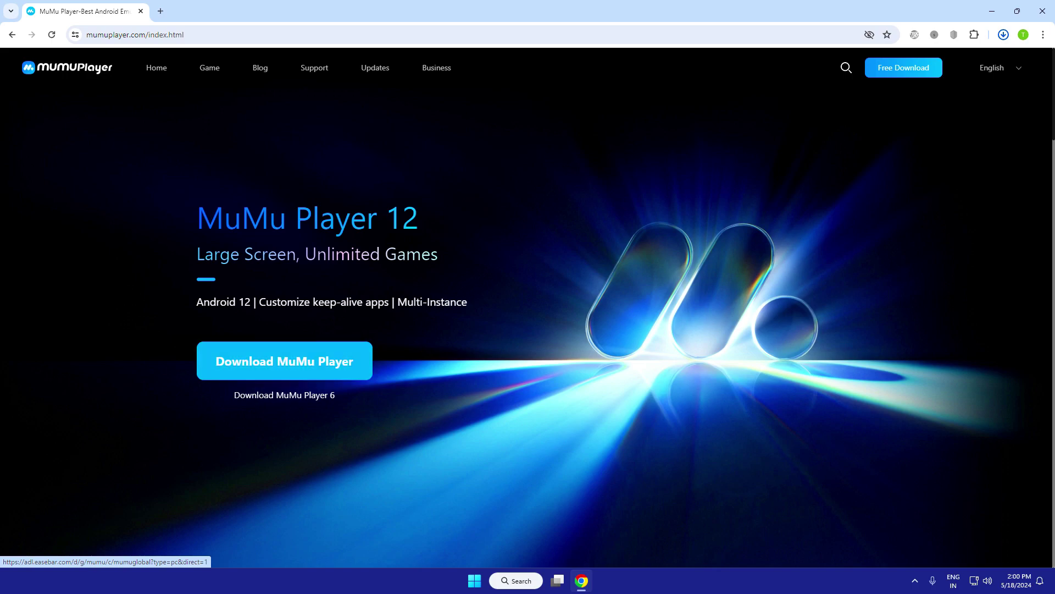
Run the downloaded MuMuInstaller file and allow it to make changes to the device
{"action": "left_click", "coordinate": [1004, 35]}
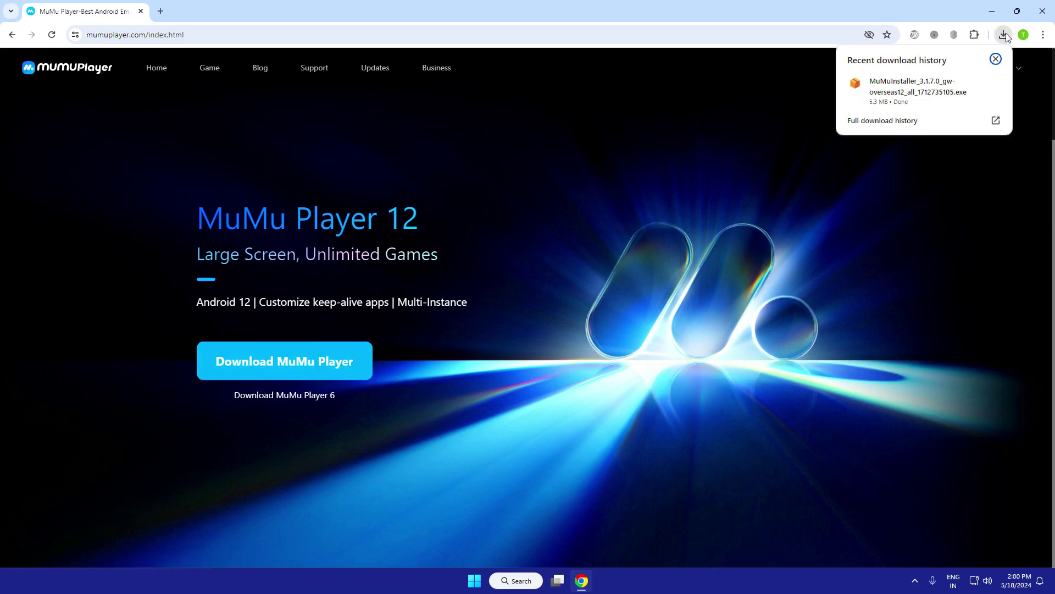
{"action": "left_click", "coordinate": [909, 85]}
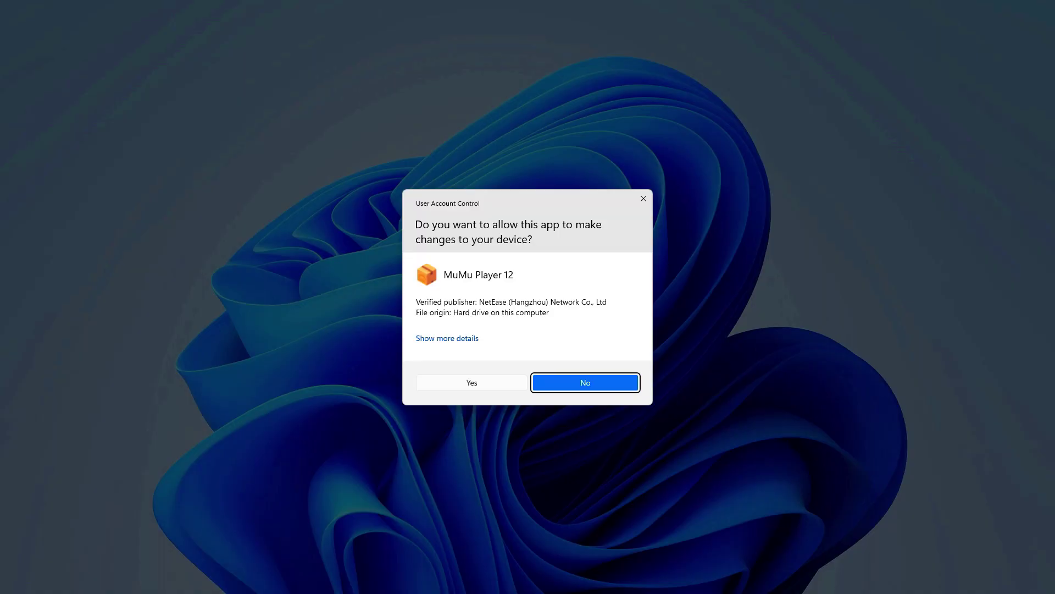
{"action": "key", "text": "alt+y"}
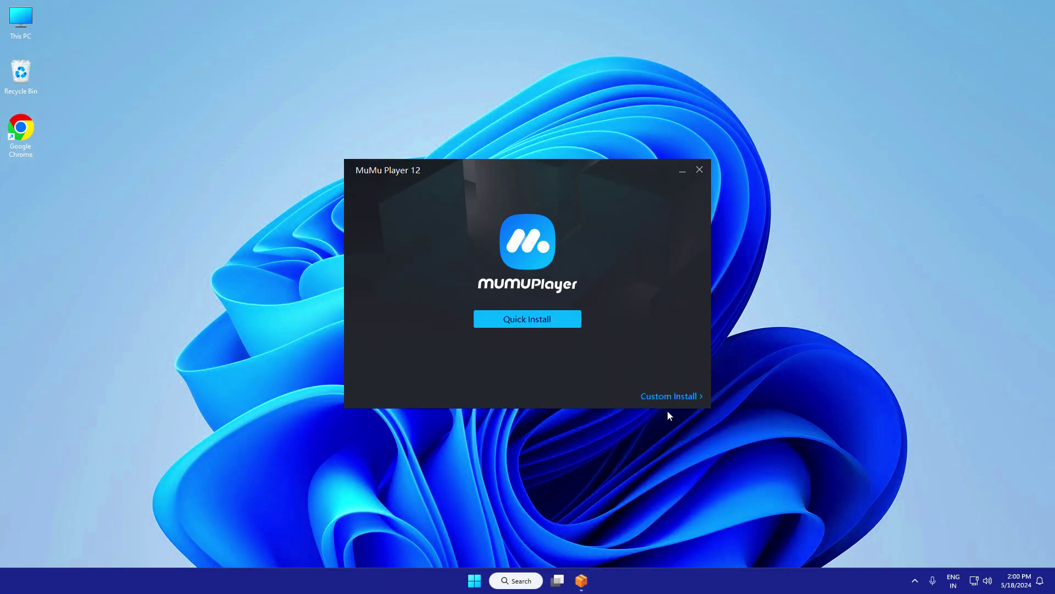
Check the installer's custom install path, then return and install MuMu Player 12 with Quick Install
{"action": "left_click", "coordinate": [669, 398]}
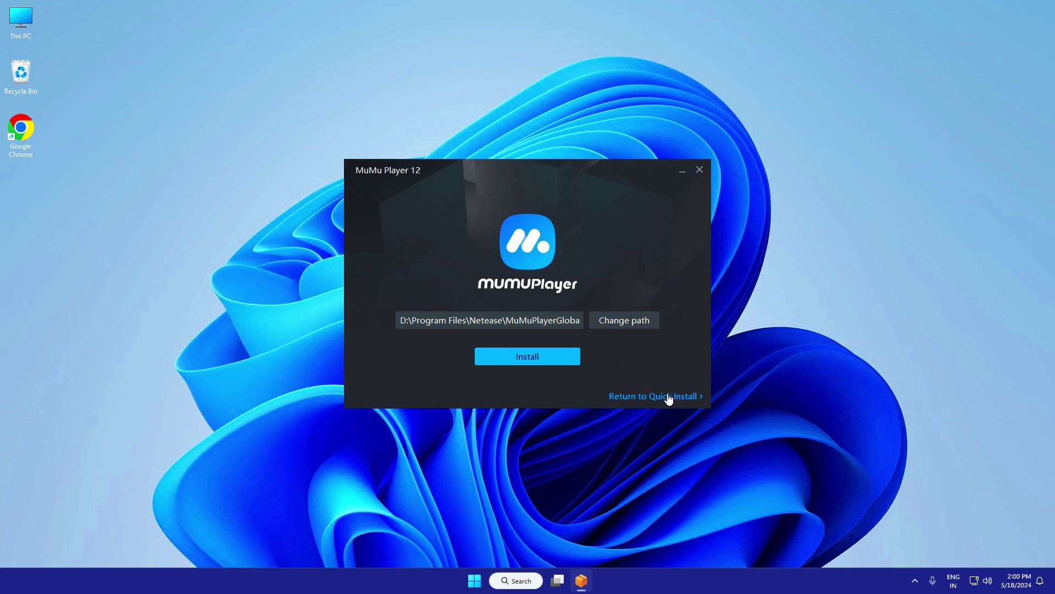
{"action": "left_click", "coordinate": [669, 398]}
{"action": "left_click", "coordinate": [537, 321]}
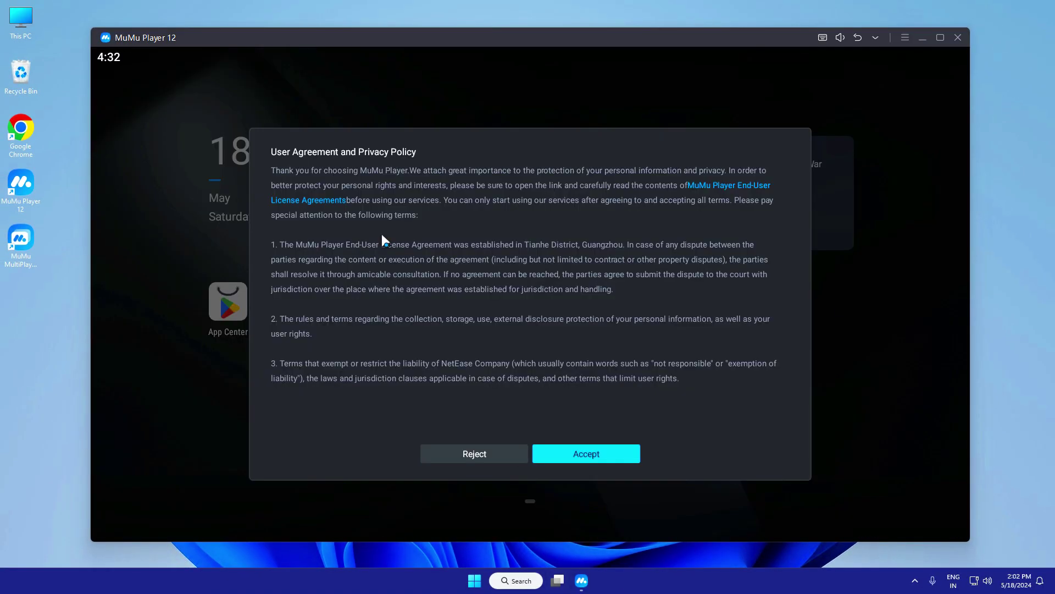
Accept the User Agreement and Privacy Policy and open Play Store from the System Application folder
{"action": "left_click", "coordinate": [605, 447]}
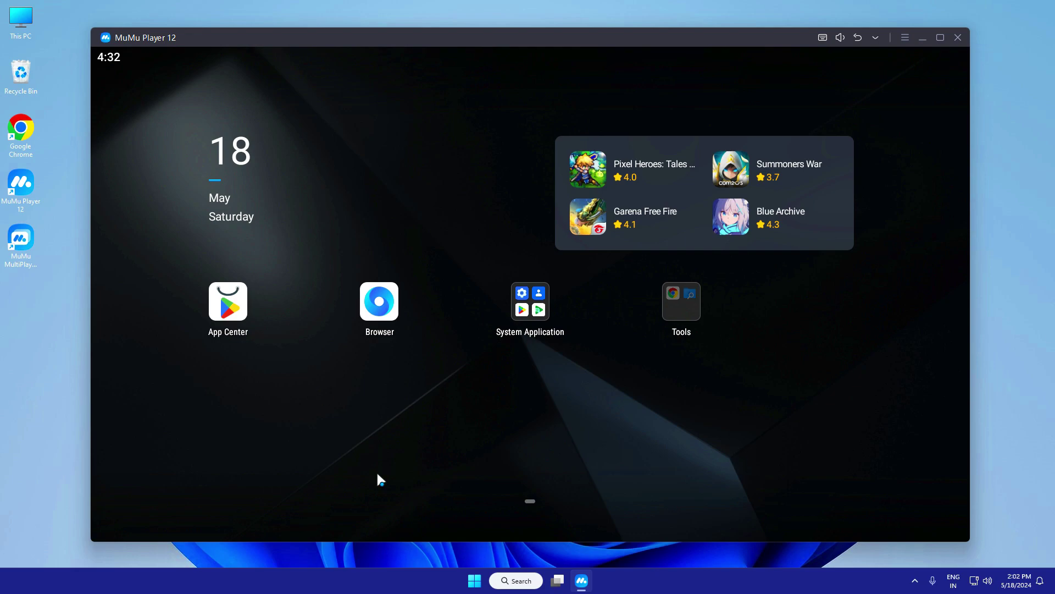
{"action": "left_click", "coordinate": [543, 315]}
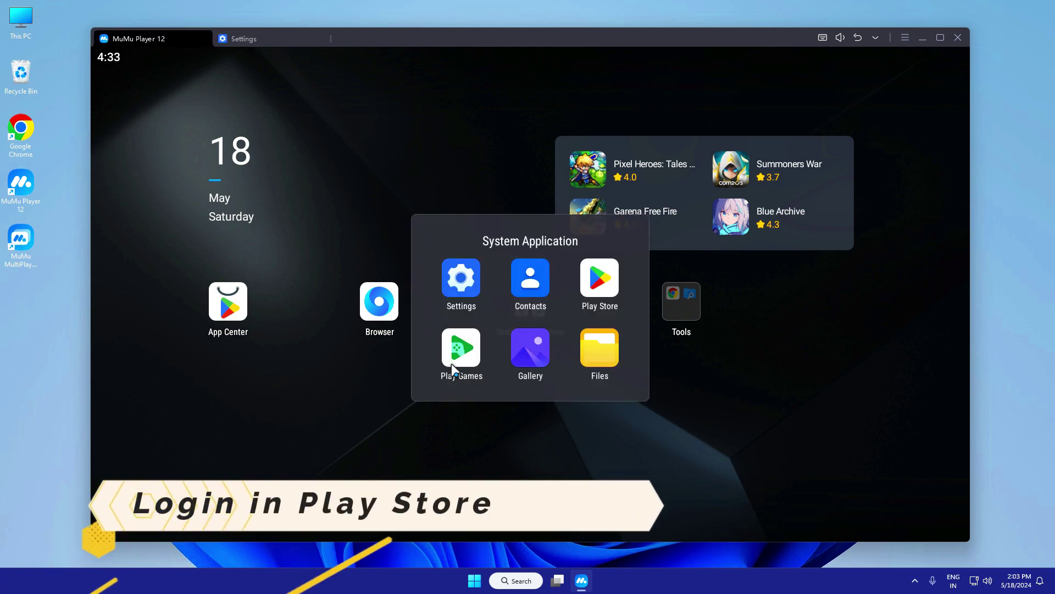
{"action": "left_click", "coordinate": [595, 283]}
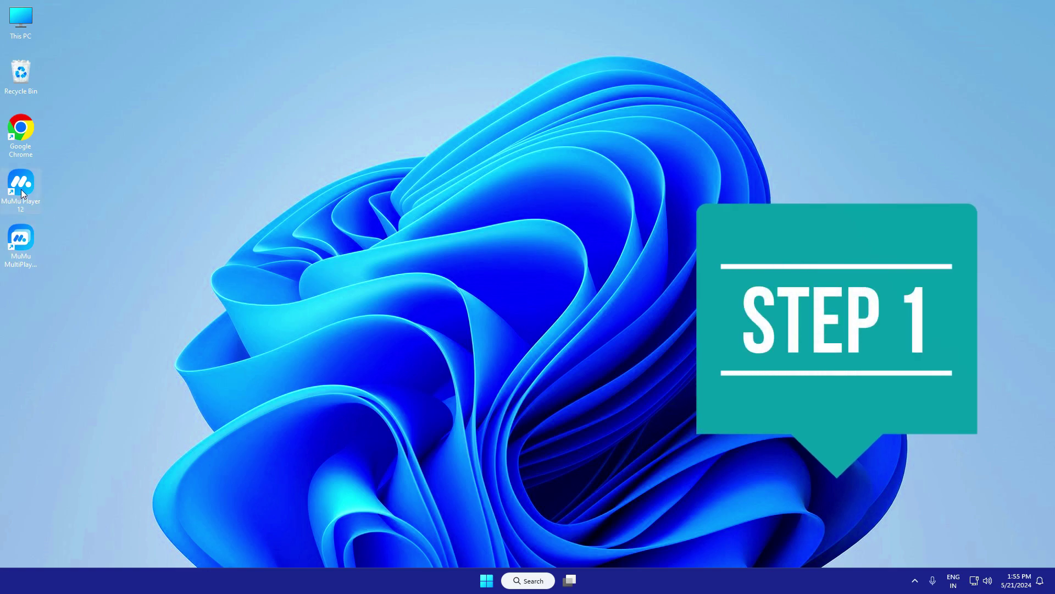
Open the properties of the MuMu Player 12 desktop shortcut and set its compatibility to run as an administrator
{"action": "right_click", "coordinate": [20, 192]}
{"action": "left_click", "coordinate": [46, 366]}
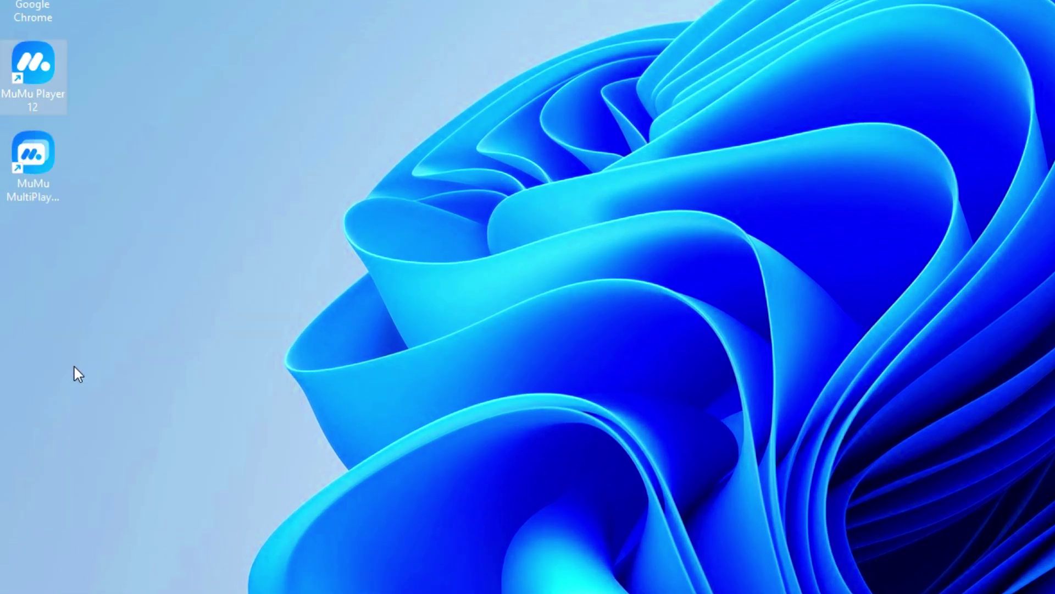
{"action": "left_click", "coordinate": [292, 136]}
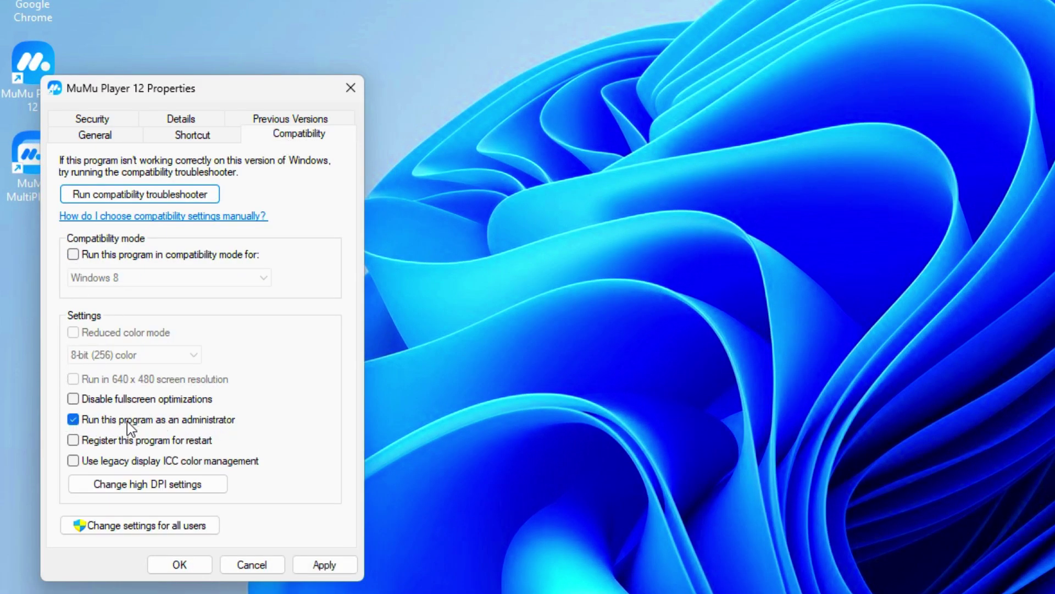
Override MuMu Player's high DPI scaling behavior with scaling performed by Application, and apply the shortcut properties
{"action": "left_click", "coordinate": [158, 483]}
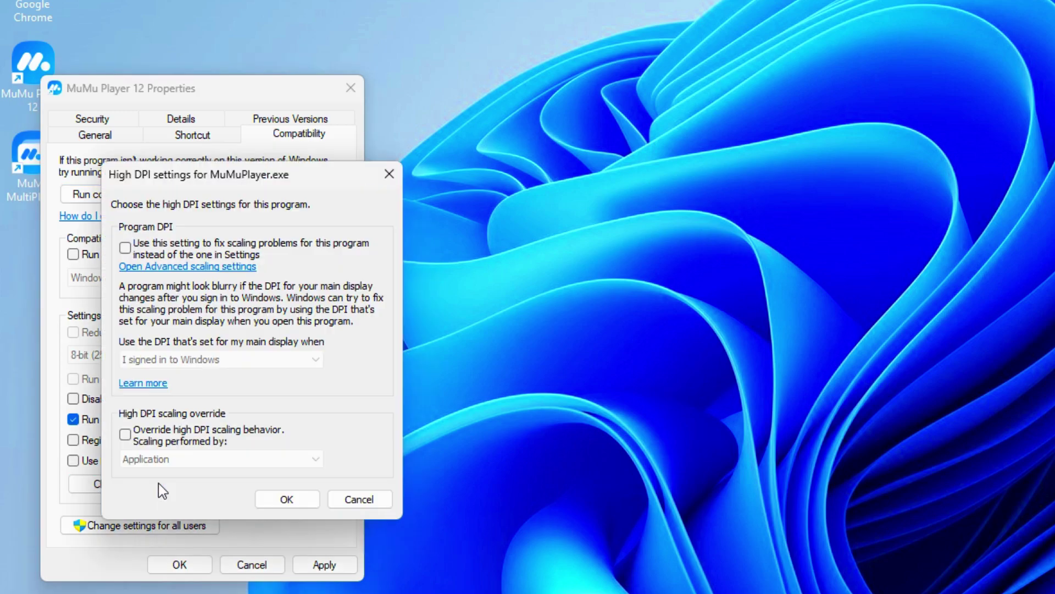
{"action": "left_click", "coordinate": [126, 435]}
{"action": "left_click", "coordinate": [137, 459]}
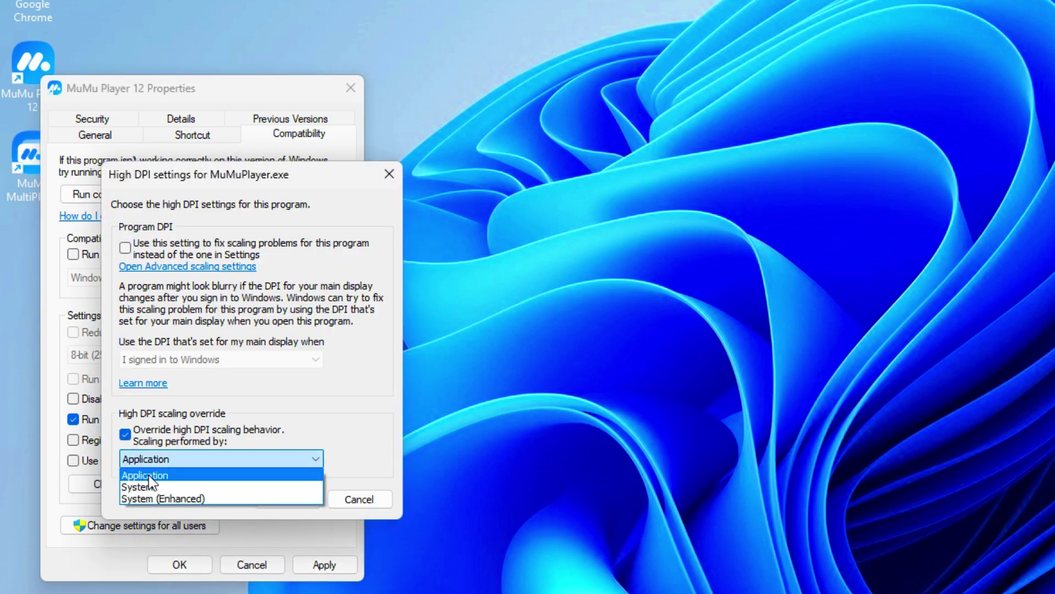
{"action": "left_click", "coordinate": [149, 475]}
{"action": "left_click", "coordinate": [287, 500]}
{"action": "left_click", "coordinate": [322, 559]}
{"action": "left_click", "coordinate": [176, 565]}
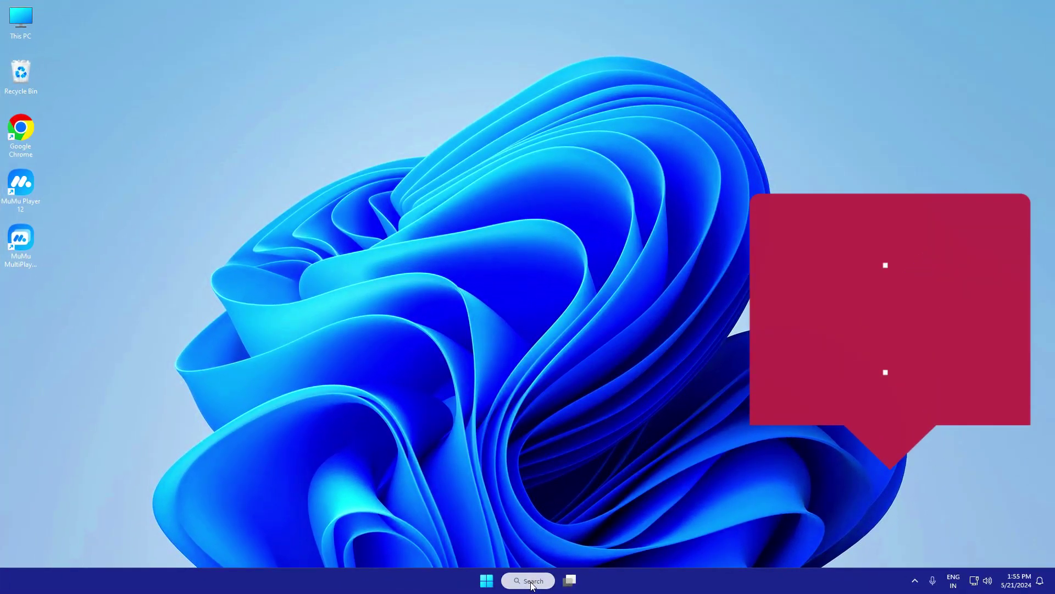
Search Windows for "gra" and open Graphics settings
{"action": "left_click", "coordinate": [513, 521]}
{"action": "type", "text": "gra"}
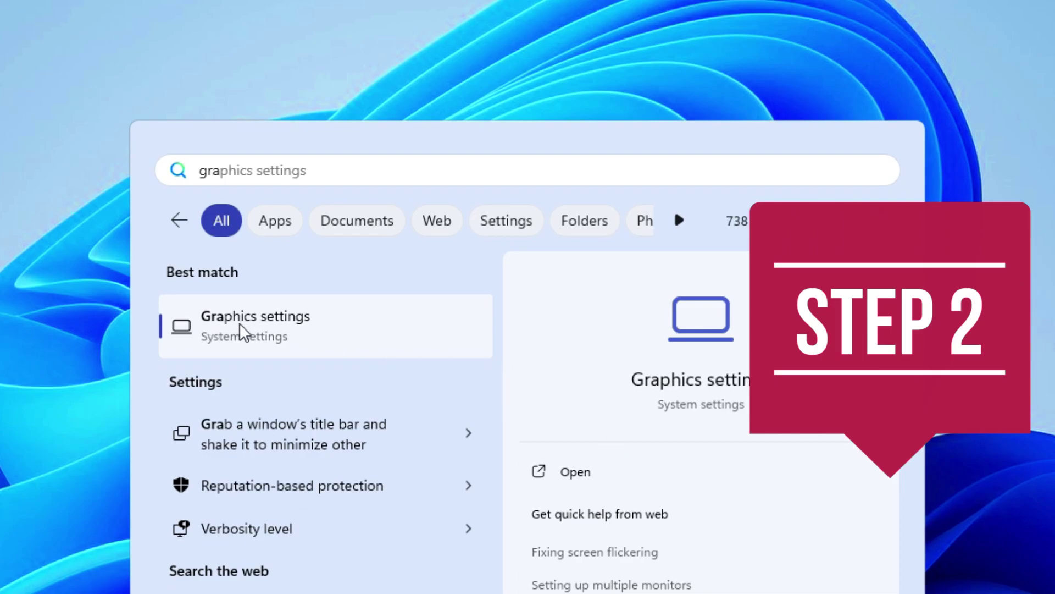
{"action": "left_click", "coordinate": [240, 325]}
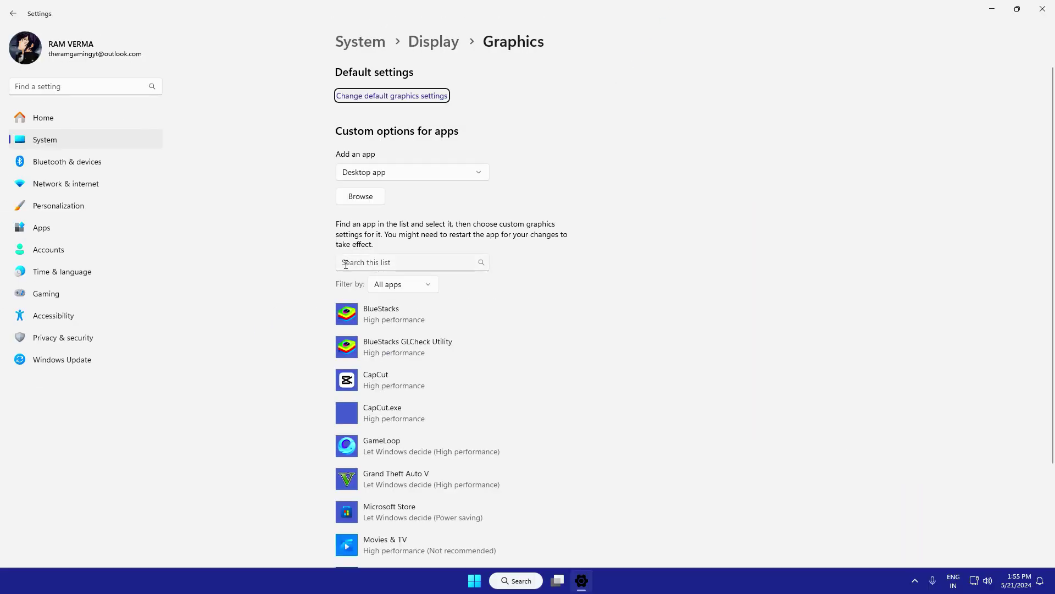
Add MuMuPlayer from the MuMu Player 12 shortcut's file location to the custom graphics options for desktop apps
{"action": "left_click", "coordinate": [360, 201]}
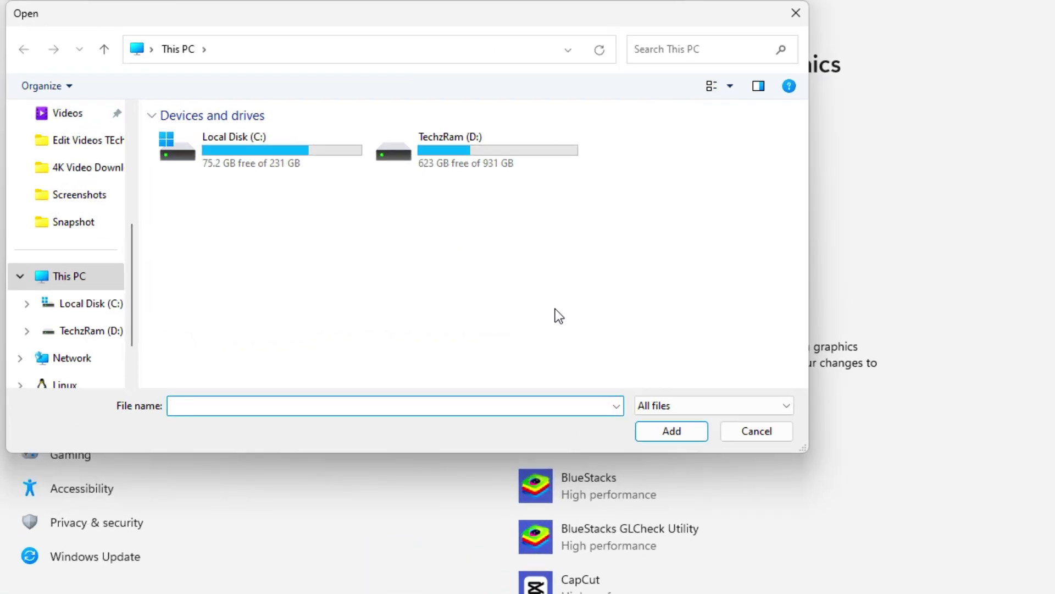
{"action": "scroll", "coordinate": [59, 275], "scroll_direction": "up", "scroll_amount": 4}
{"action": "left_click", "coordinate": [76, 204]}
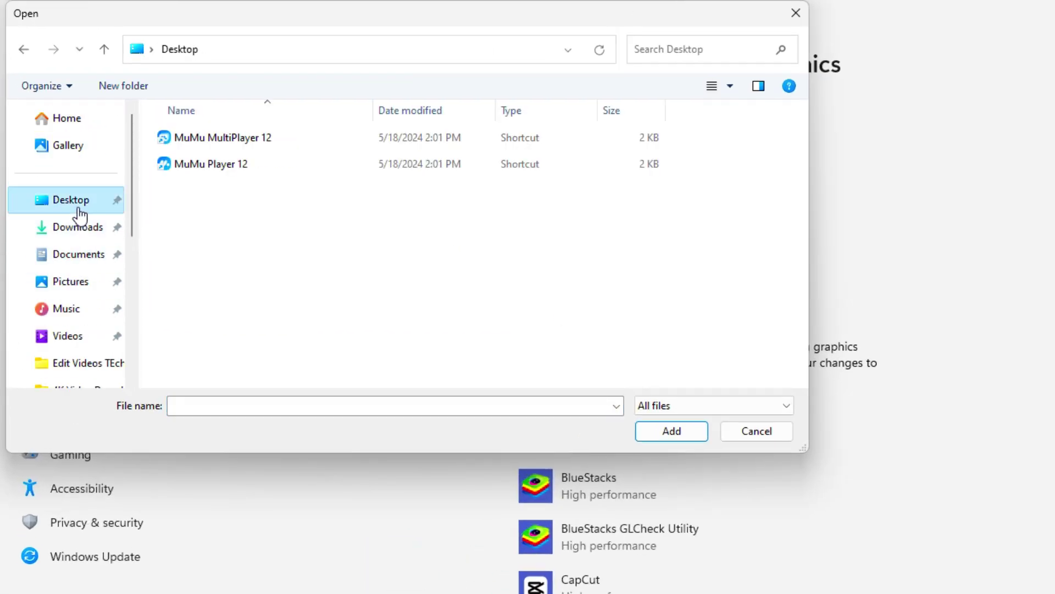
{"action": "left_click", "coordinate": [229, 164]}
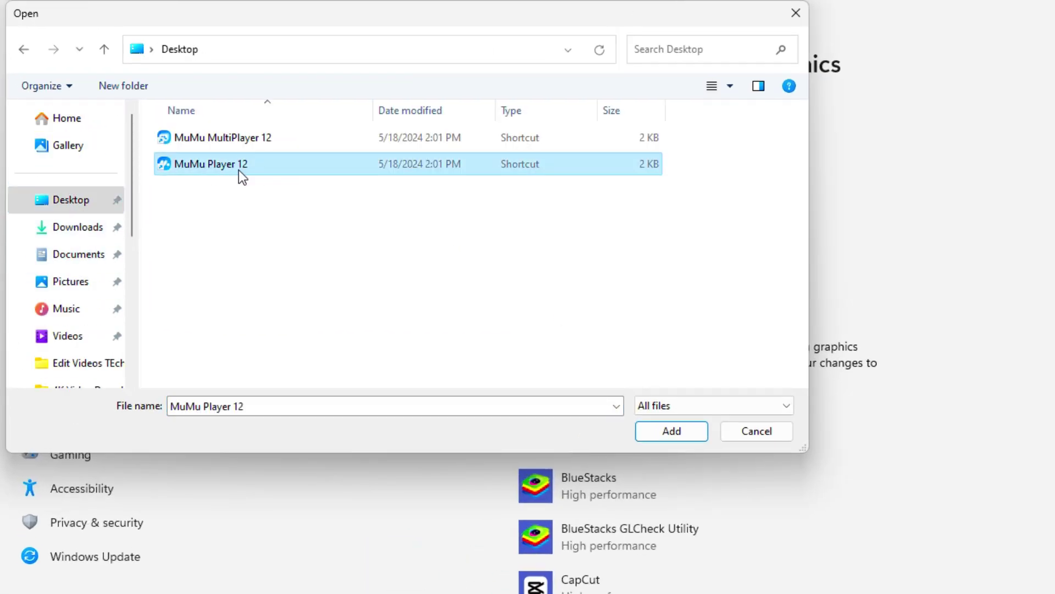
{"action": "right_click", "coordinate": [239, 172]}
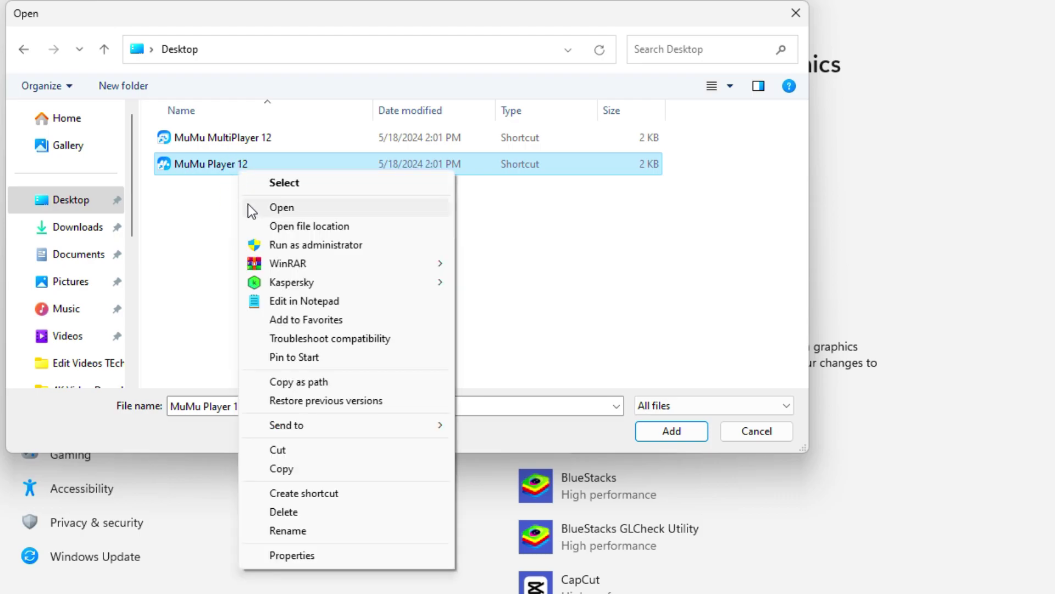
{"action": "left_click", "coordinate": [295, 226]}
{"action": "scroll", "coordinate": [258, 341], "scroll_direction": "down", "scroll_amount": 2}
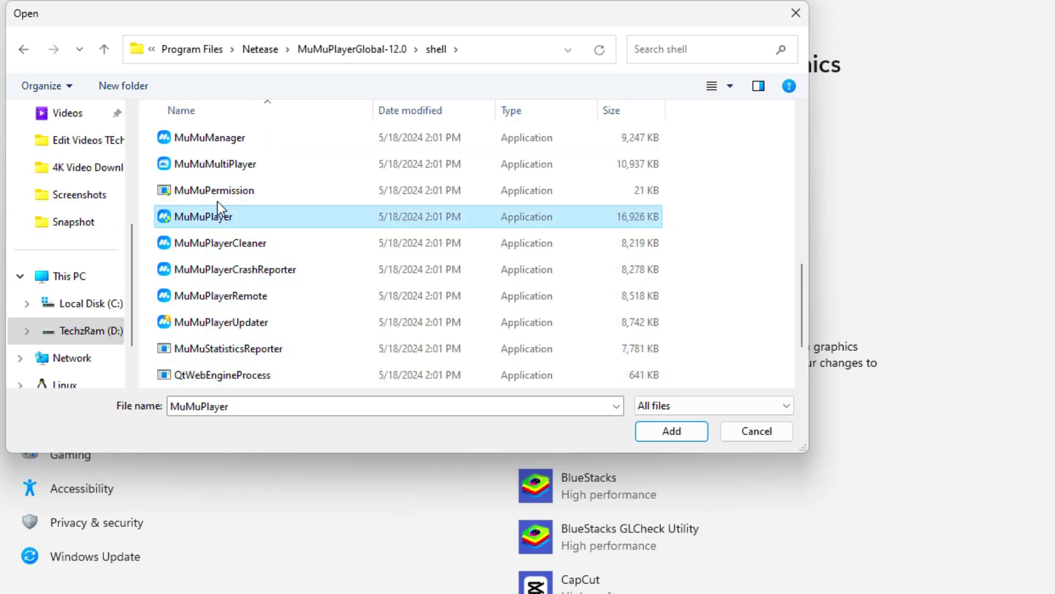
{"action": "left_click", "coordinate": [224, 218]}
{"action": "left_click", "coordinate": [269, 216]}
{"action": "double_click", "coordinate": [268, 216]}
Set MuMu Player 12's graphics preference to High performance and save it
{"action": "scroll", "coordinate": [467, 299], "scroll_direction": "down", "scroll_amount": 5}
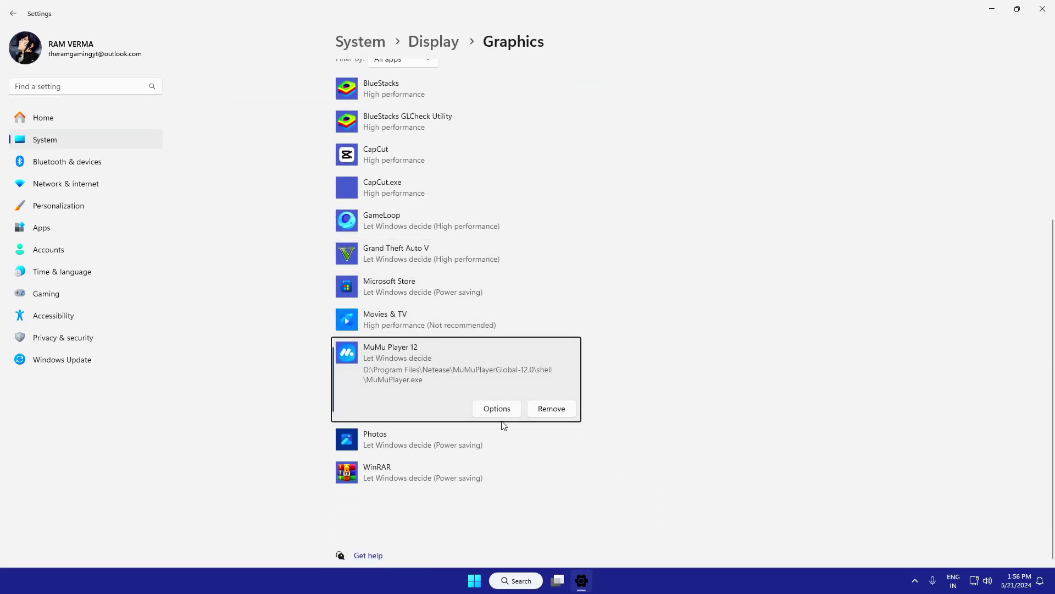
{"action": "left_click", "coordinate": [497, 408]}
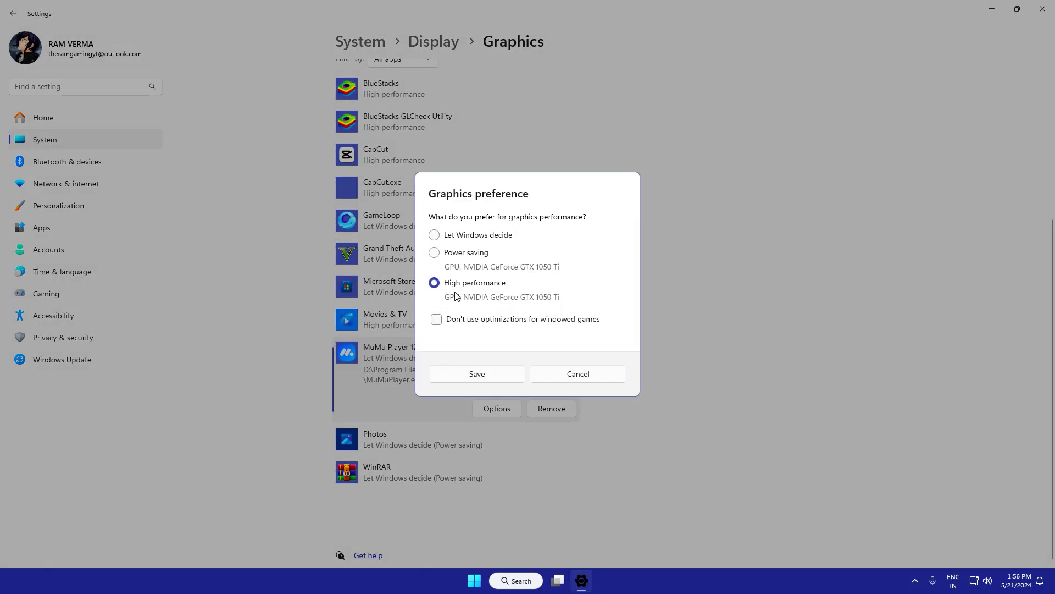
{"action": "left_click", "coordinate": [476, 374]}
{"action": "scroll", "coordinate": [682, 357], "scroll_direction": "up", "scroll_amount": 5}
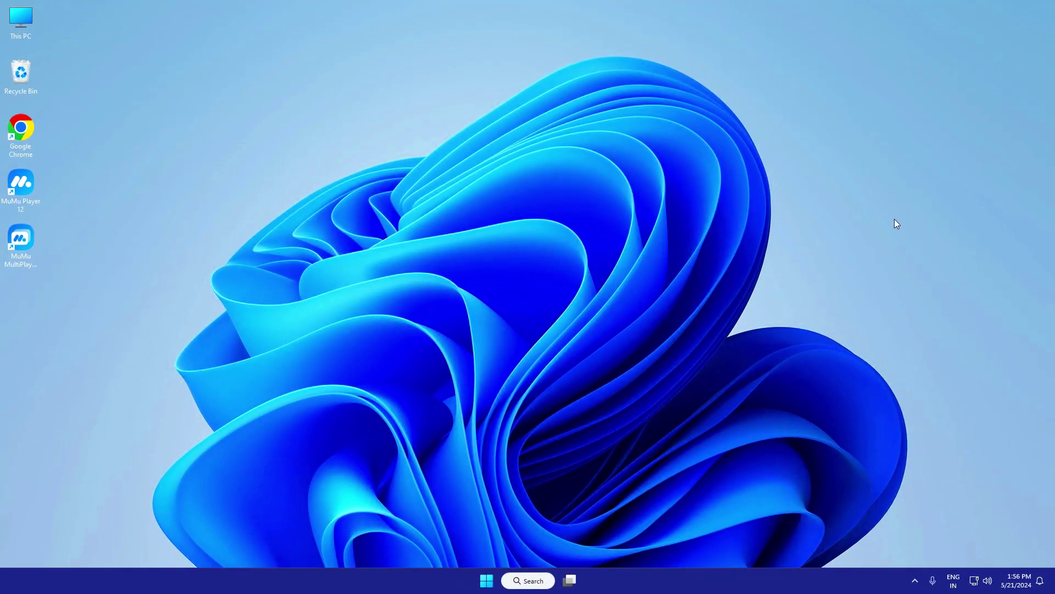
Launch MuMu Player 12 from the desktop and allow it to make changes to the device
{"action": "double_click", "coordinate": [23, 187]}
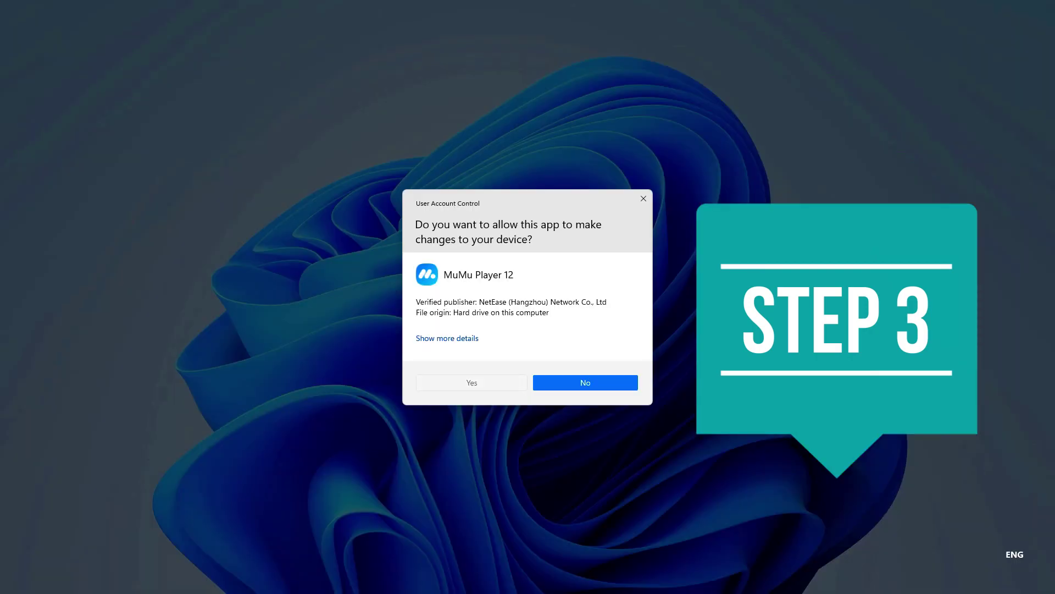
{"action": "left_click", "coordinate": [471, 379]}
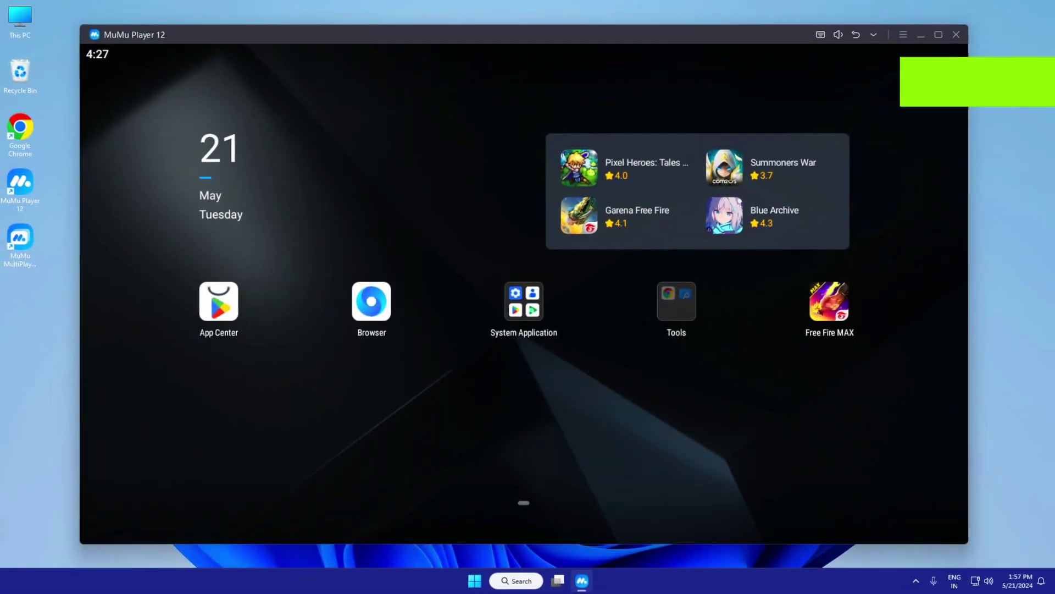
{"action": "left_click_drag", "start_coordinate": [172, 196], "coordinate": [165, 418]}
Check for emulator updates in About MuMu and close the information window
{"action": "left_click", "coordinate": [903, 35]}
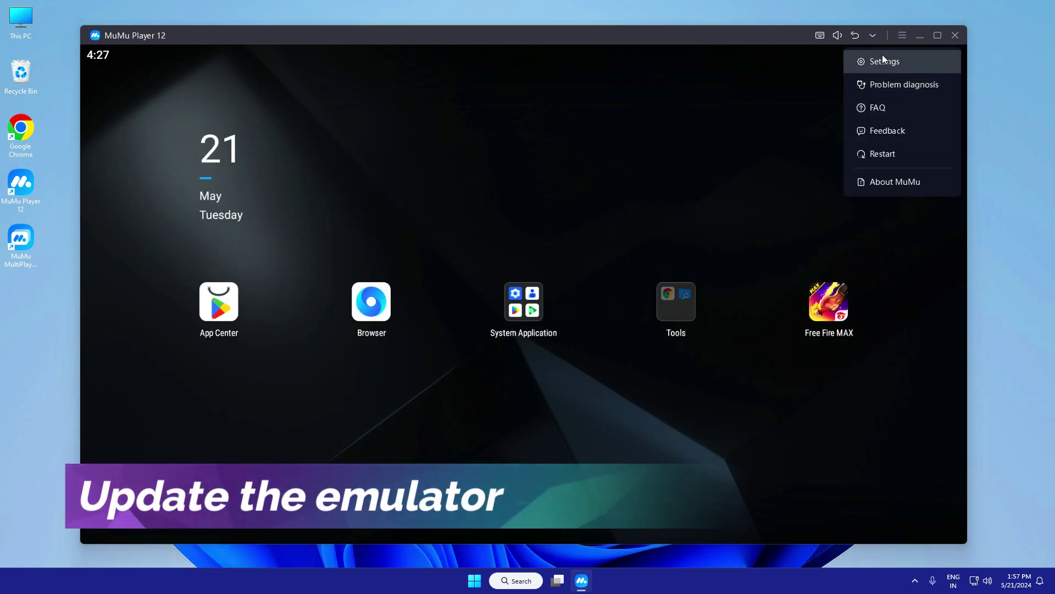
{"action": "left_click", "coordinate": [899, 182]}
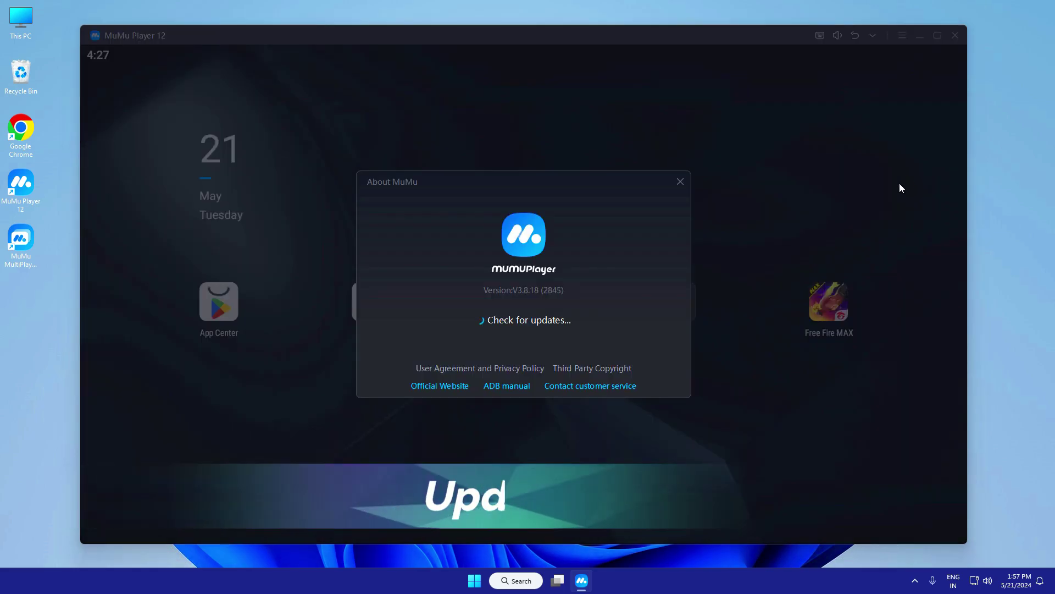
{"action": "left_click", "coordinate": [680, 182]}
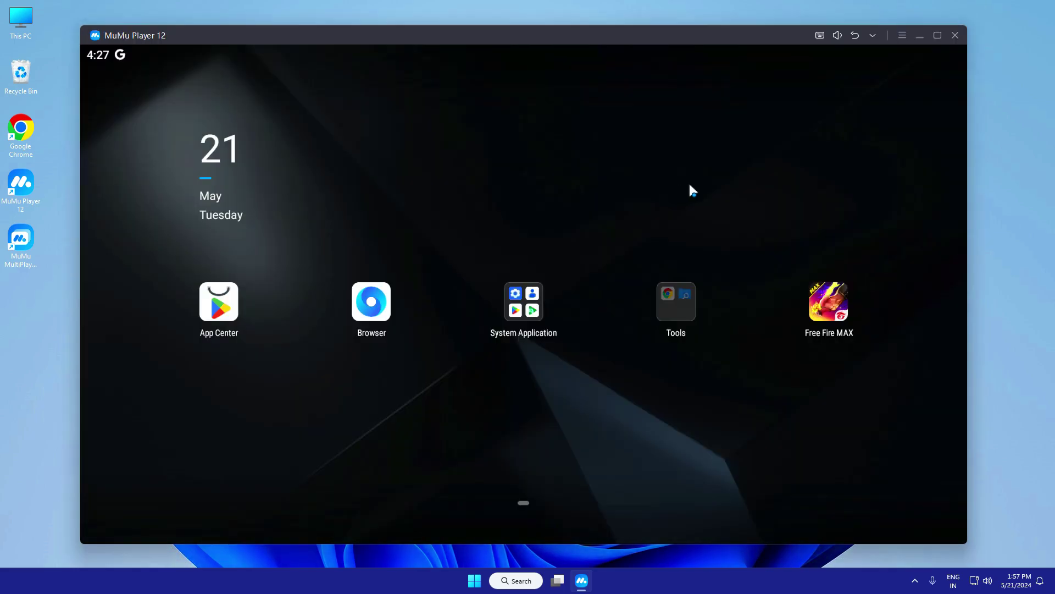
In the emulator settings, set the graphics card rendering mode to DirectX mode and the performance configuration to Custom
{"action": "left_click", "coordinate": [901, 38]}
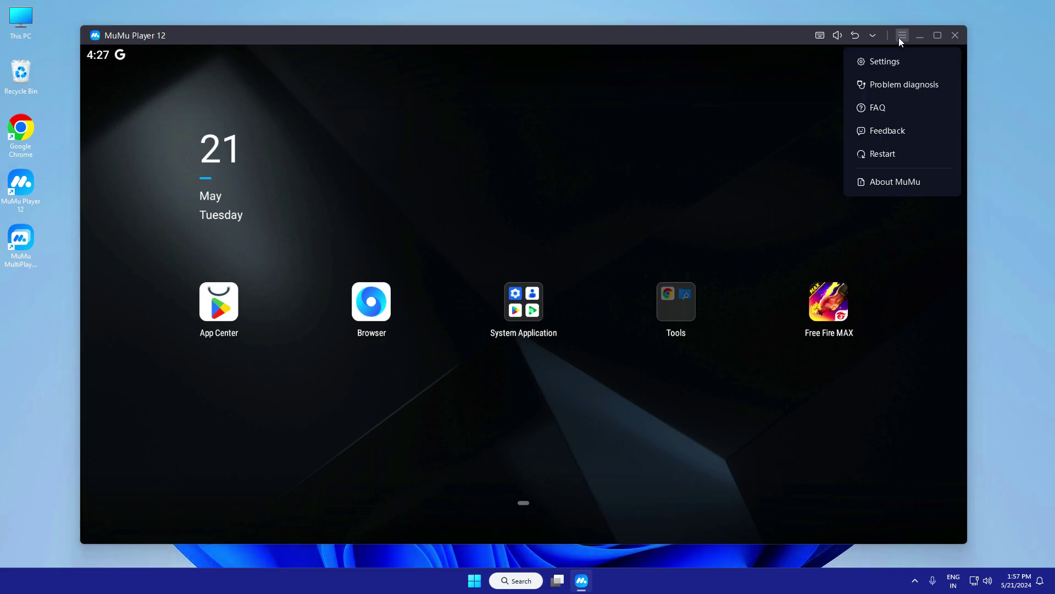
{"action": "left_click", "coordinate": [892, 65]}
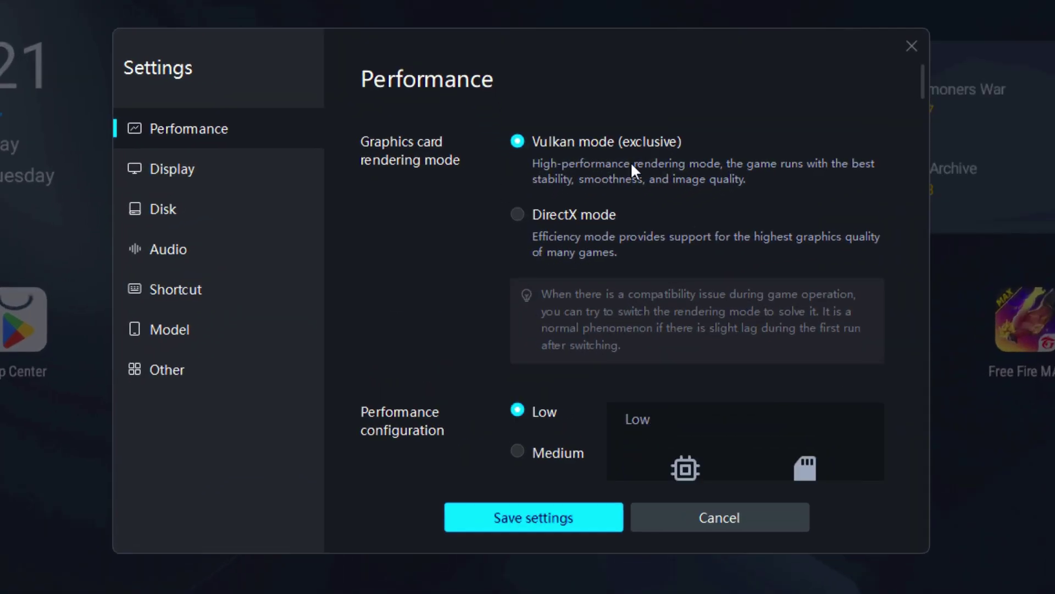
{"action": "left_click", "coordinate": [517, 213]}
{"action": "scroll", "coordinate": [609, 239], "scroll_direction": "down", "scroll_amount": 2}
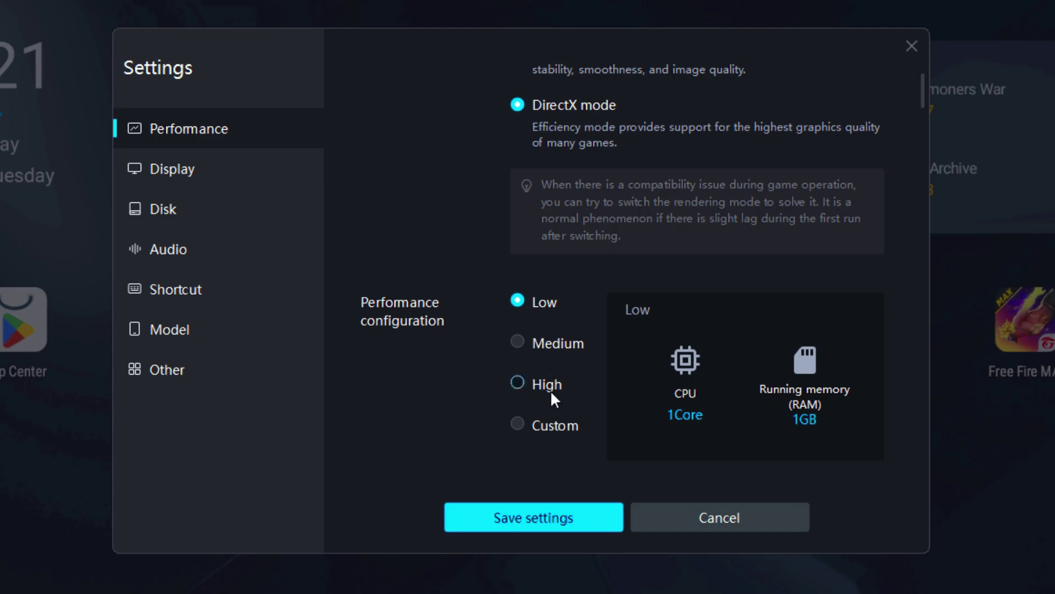
{"action": "left_click", "coordinate": [520, 426]}
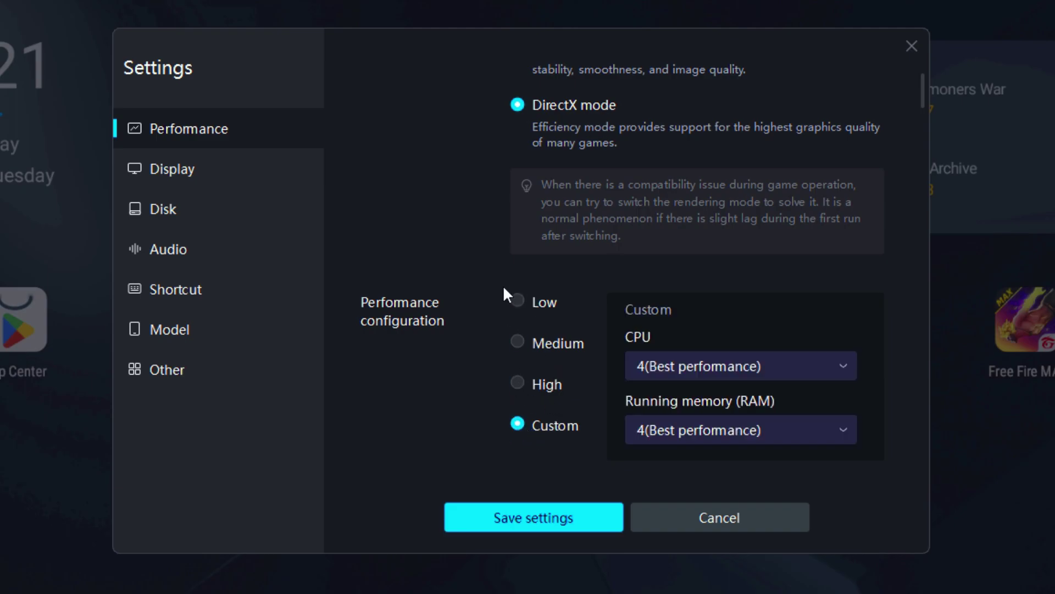
Check the processor's core count in Task Manager and choose 4(Best performance) as the emulator's custom CPU value
{"action": "scroll", "coordinate": [502, 292], "scroll_direction": "down", "scroll_amount": 2}
{"action": "left_click", "coordinate": [739, 254]}
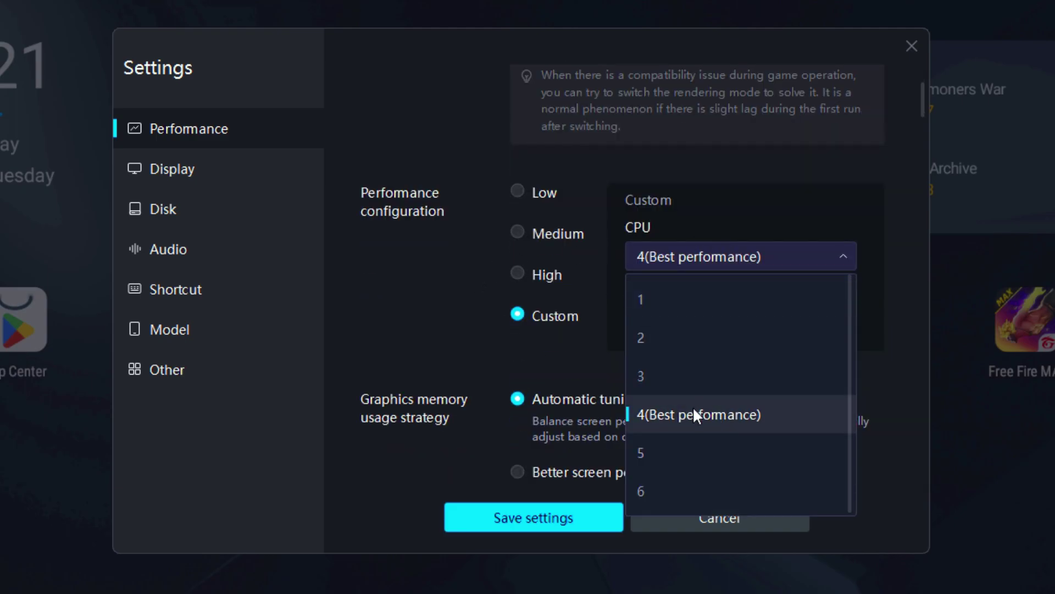
{"action": "left_click", "coordinate": [637, 236]}
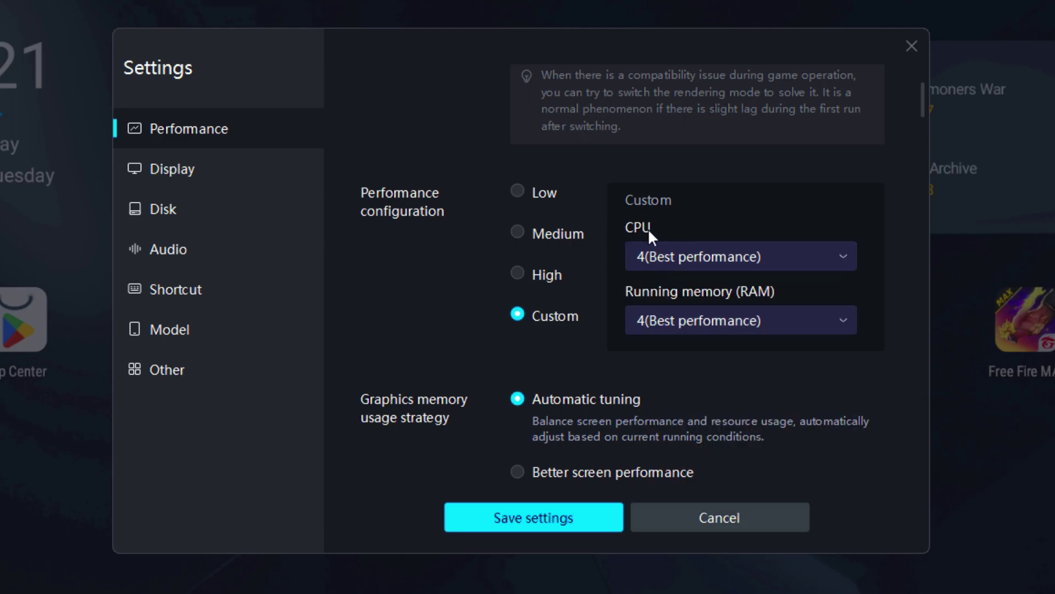
{"action": "right_click", "coordinate": [785, 583]}
{"action": "left_click", "coordinate": [808, 497]}
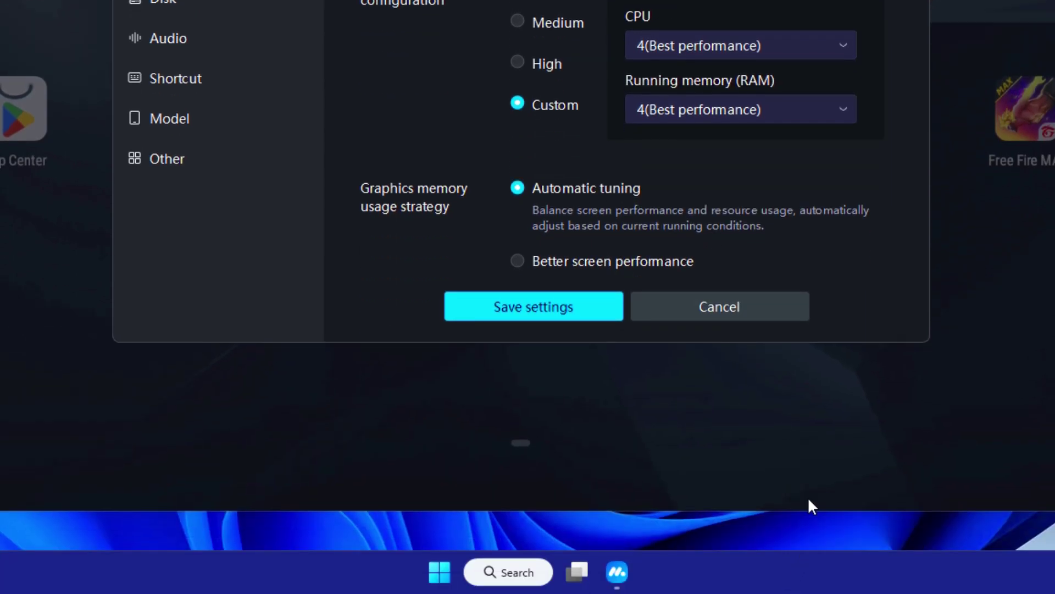
{"action": "left_click", "coordinate": [169, 154]}
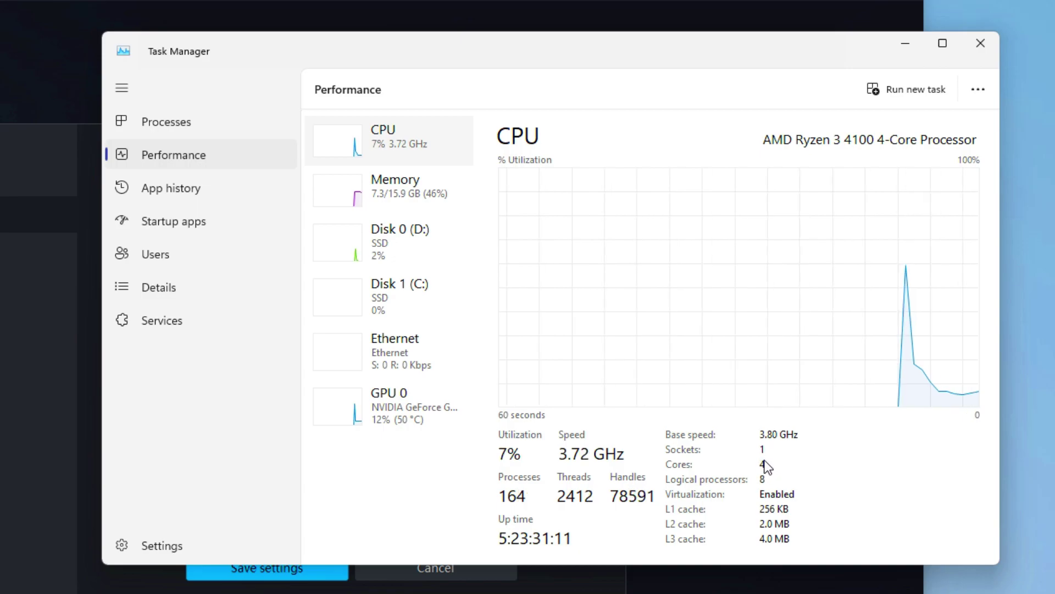
{"action": "left_click", "coordinate": [979, 52]}
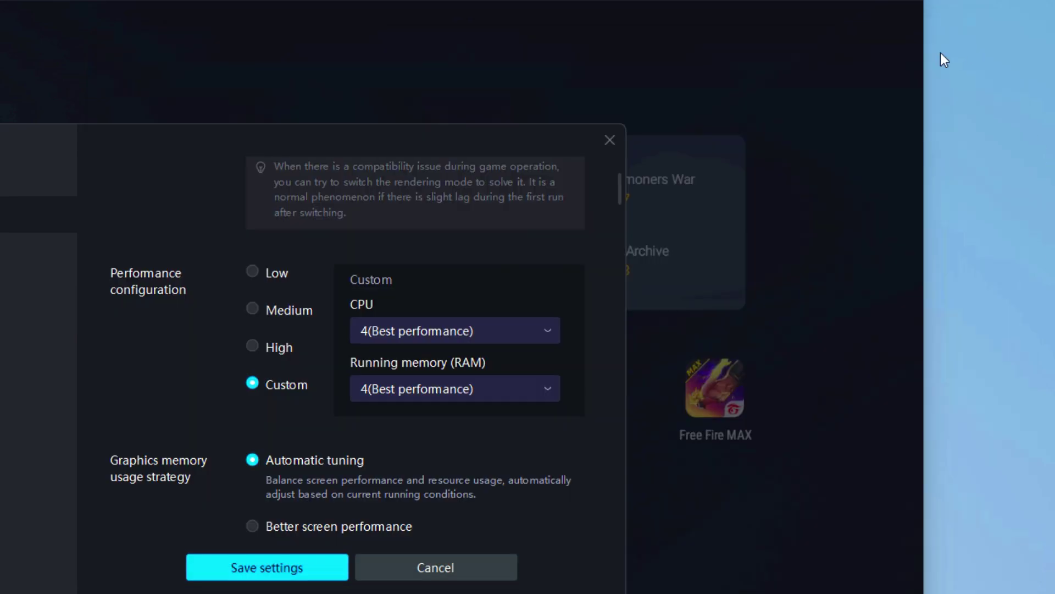
{"action": "left_click", "coordinate": [747, 250]}
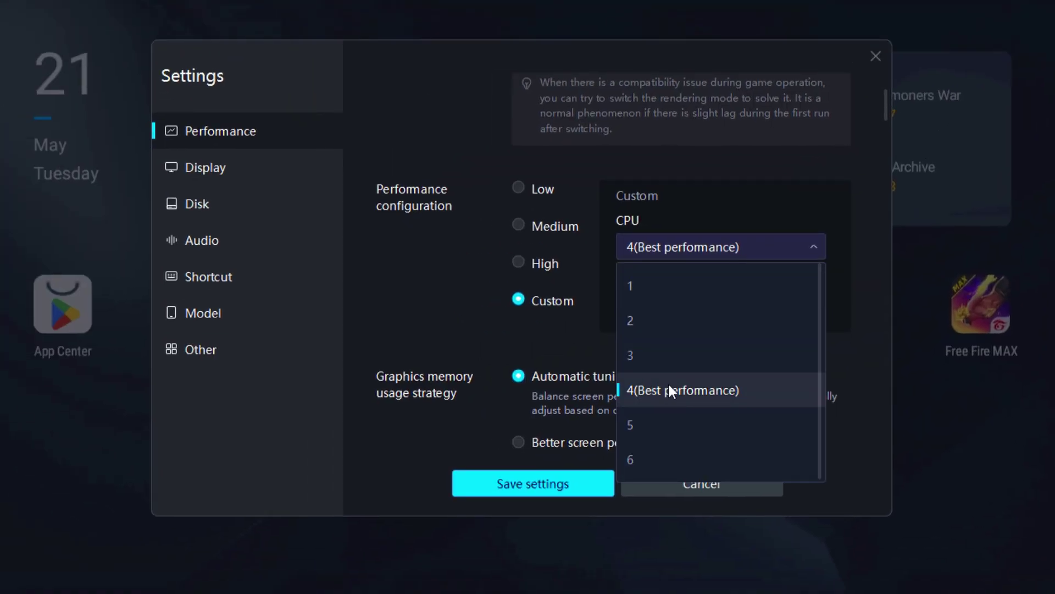
{"action": "left_click", "coordinate": [688, 387]}
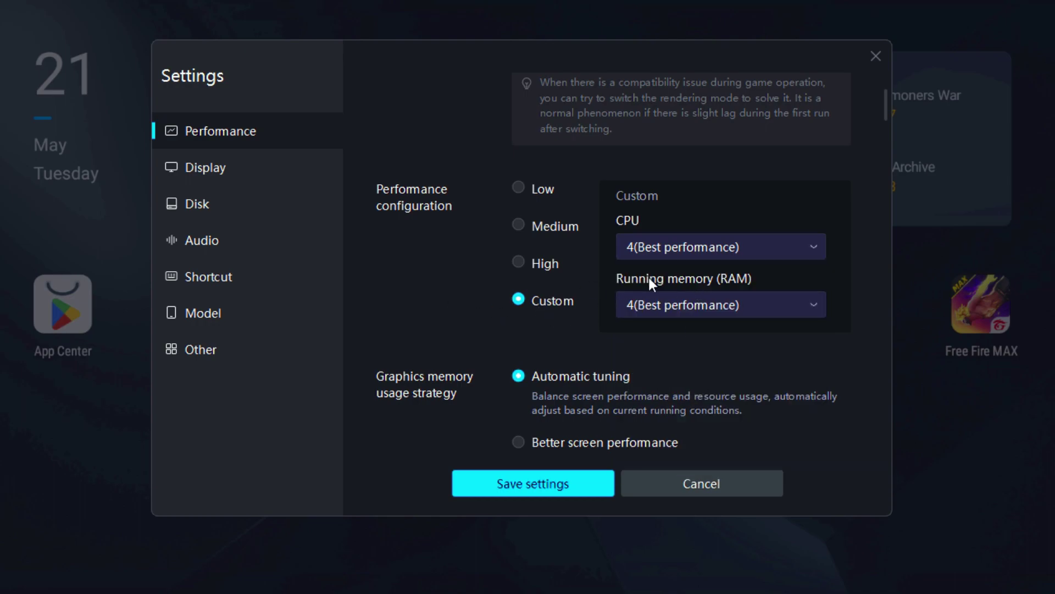
Check the computer's total memory in Task Manager before choosing the emulator's running memory
{"action": "left_click", "coordinate": [737, 299]}
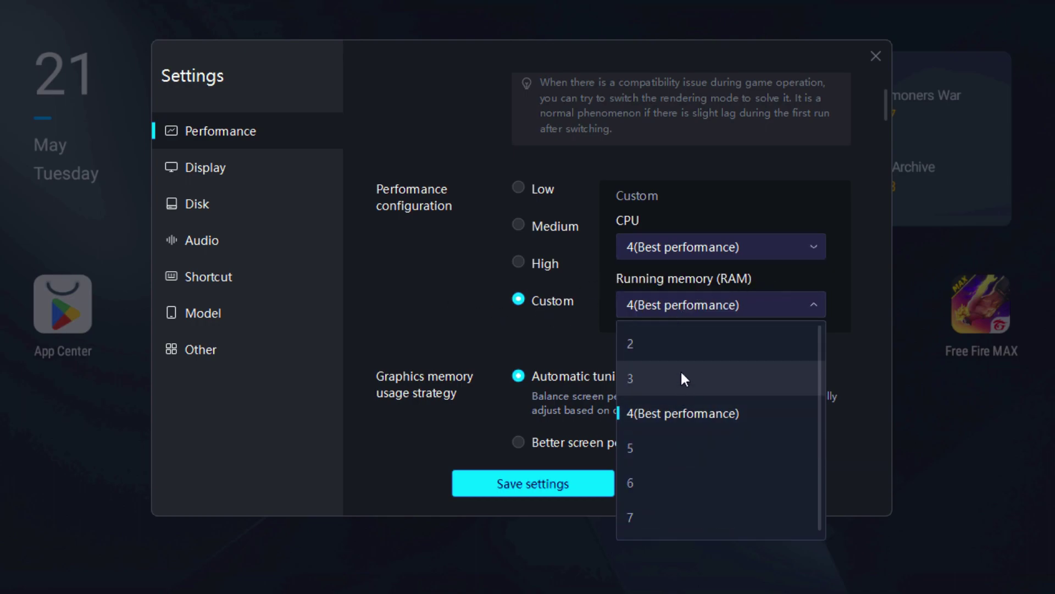
{"action": "key", "text": "Escape"}
{"action": "right_click", "coordinate": [714, 573]}
{"action": "left_click", "coordinate": [724, 506]}
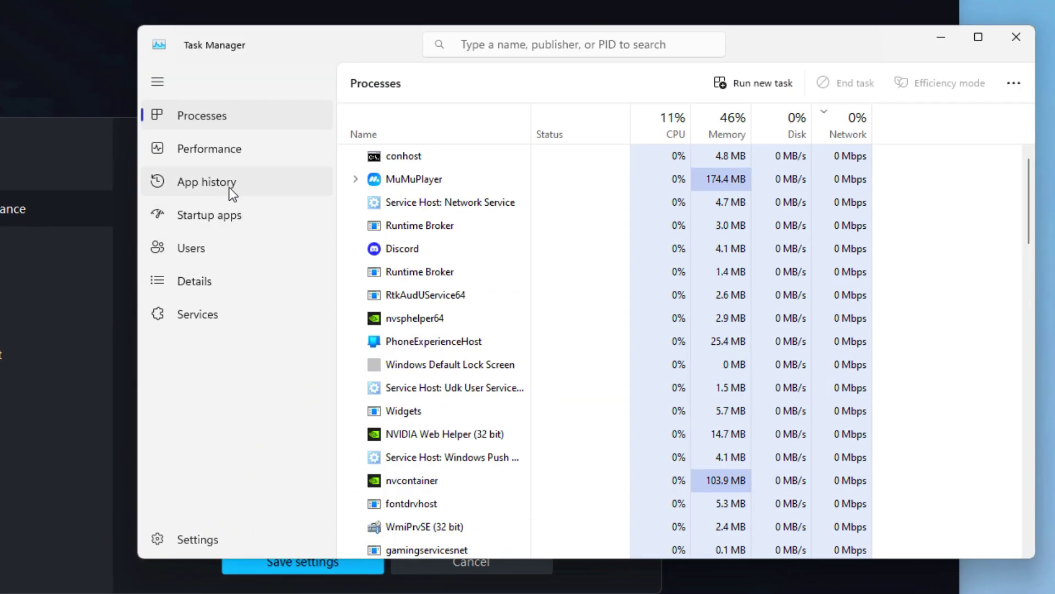
{"action": "left_click", "coordinate": [218, 148]}
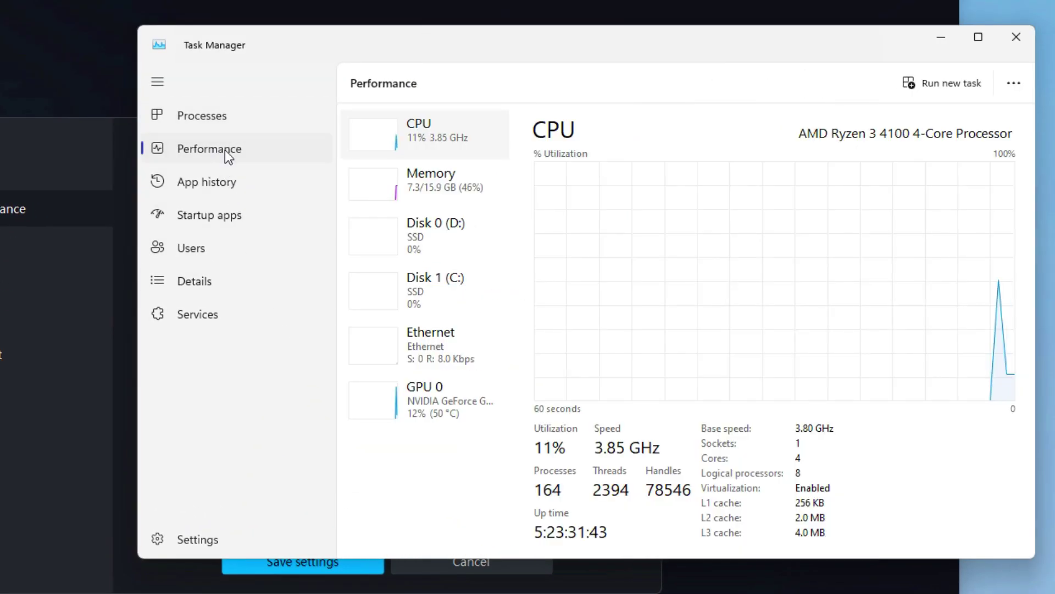
{"action": "left_click", "coordinate": [462, 184]}
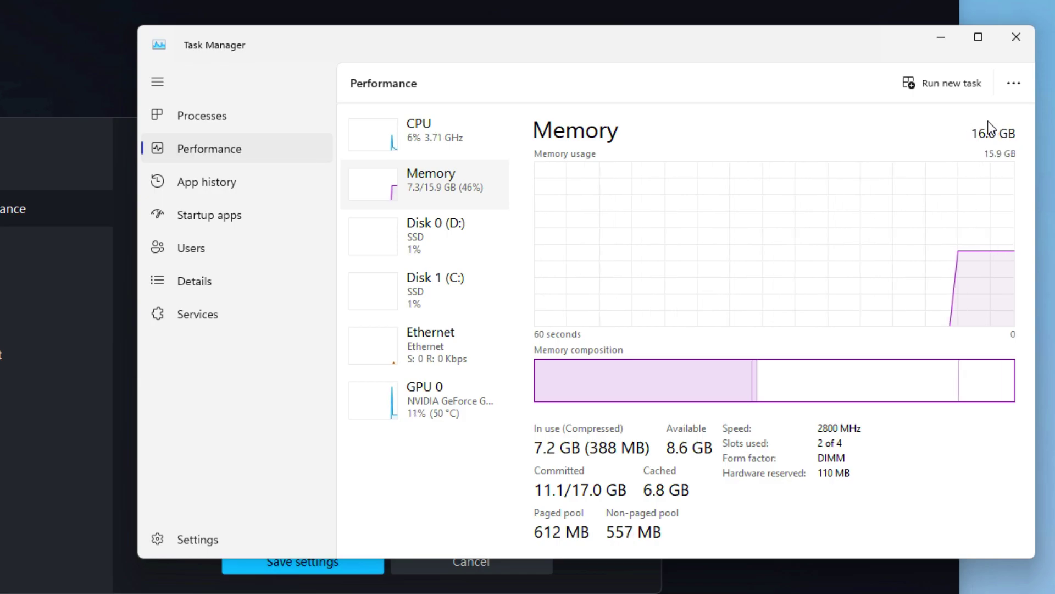
{"action": "left_click", "coordinate": [1015, 37]}
Set the emulator's custom running memory (RAM) to 8
{"action": "left_click", "coordinate": [662, 319]}
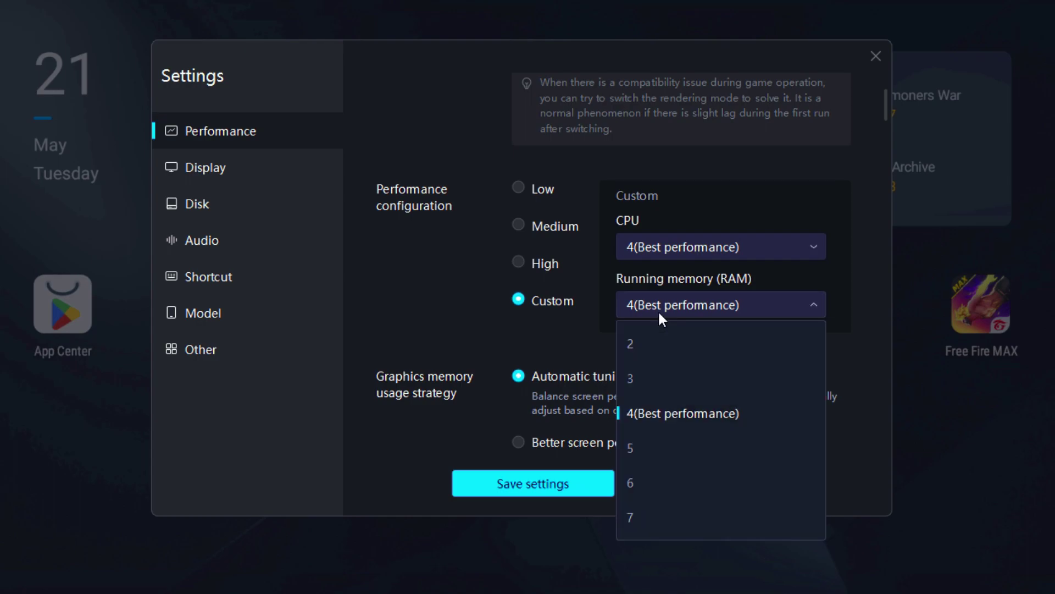
{"action": "scroll", "coordinate": [662, 482], "scroll_direction": "down", "scroll_amount": 3}
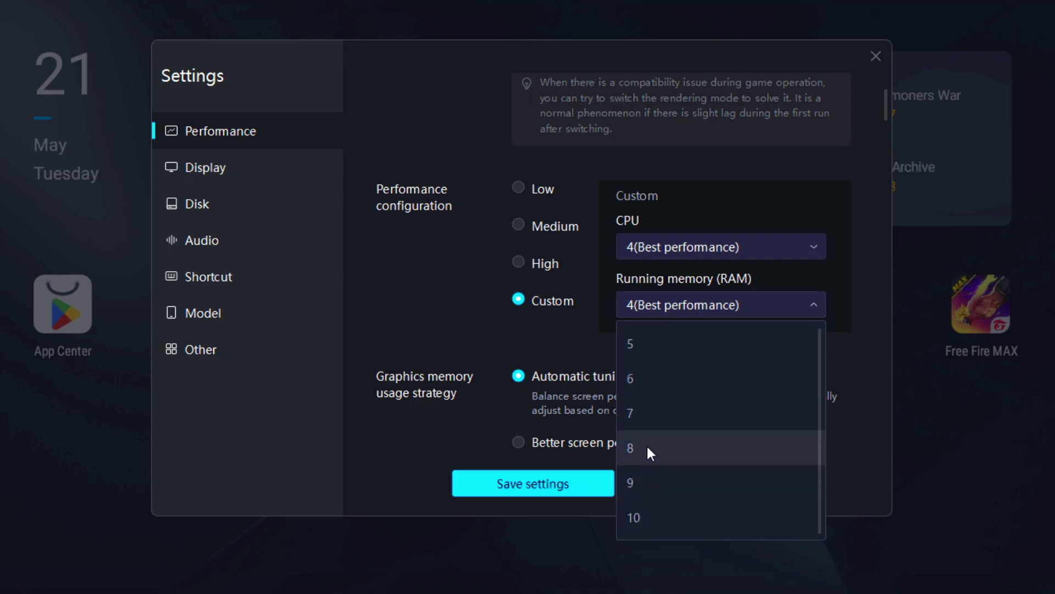
{"action": "left_click", "coordinate": [665, 446]}
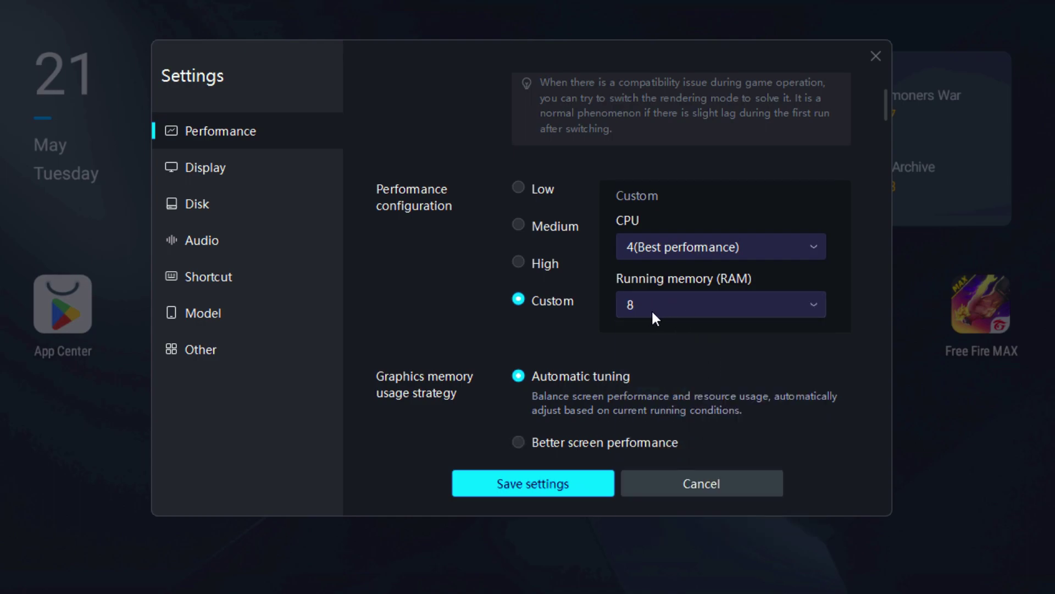
Set the graphics memory usage strategy to Better screen performance
{"action": "scroll", "coordinate": [681, 305], "scroll_direction": "down", "scroll_amount": 2}
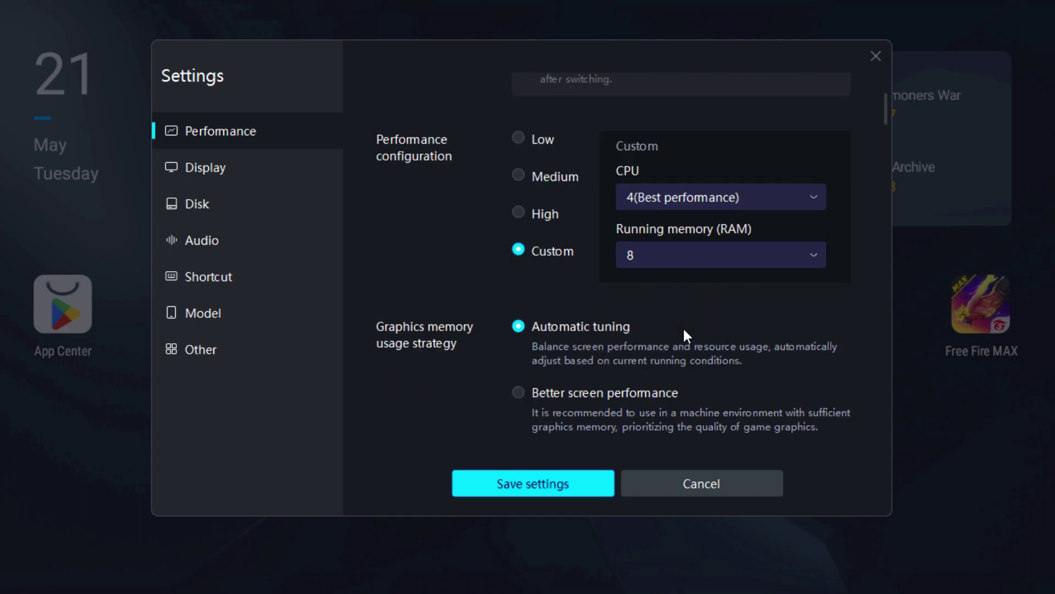
{"action": "left_click", "coordinate": [519, 347]}
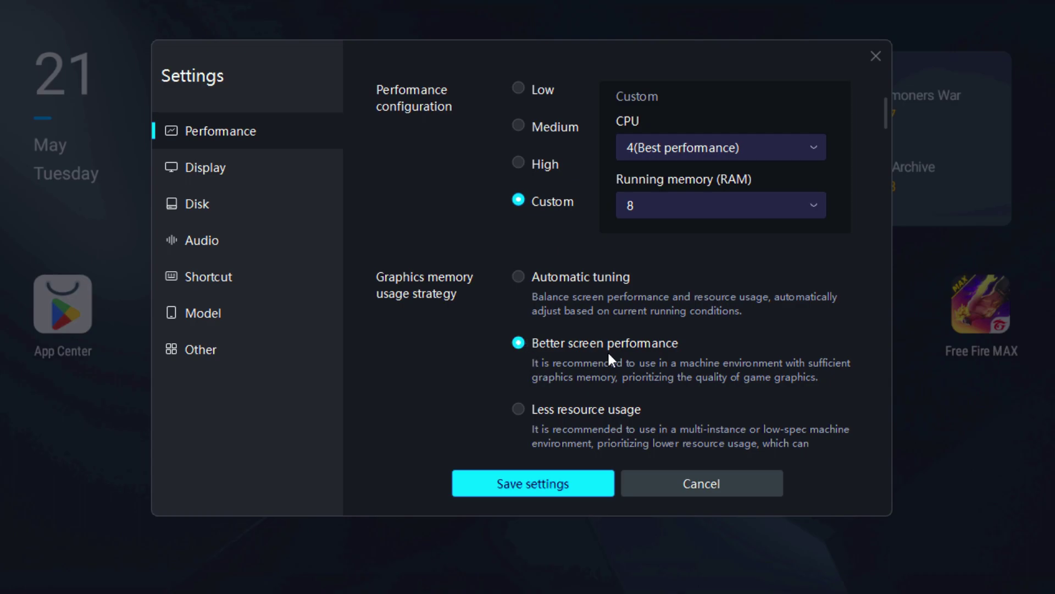
{"action": "scroll", "coordinate": [754, 352], "scroll_direction": "down", "scroll_amount": 2}
{"action": "scroll", "coordinate": [755, 356], "scroll_direction": "down", "scroll_amount": 1}
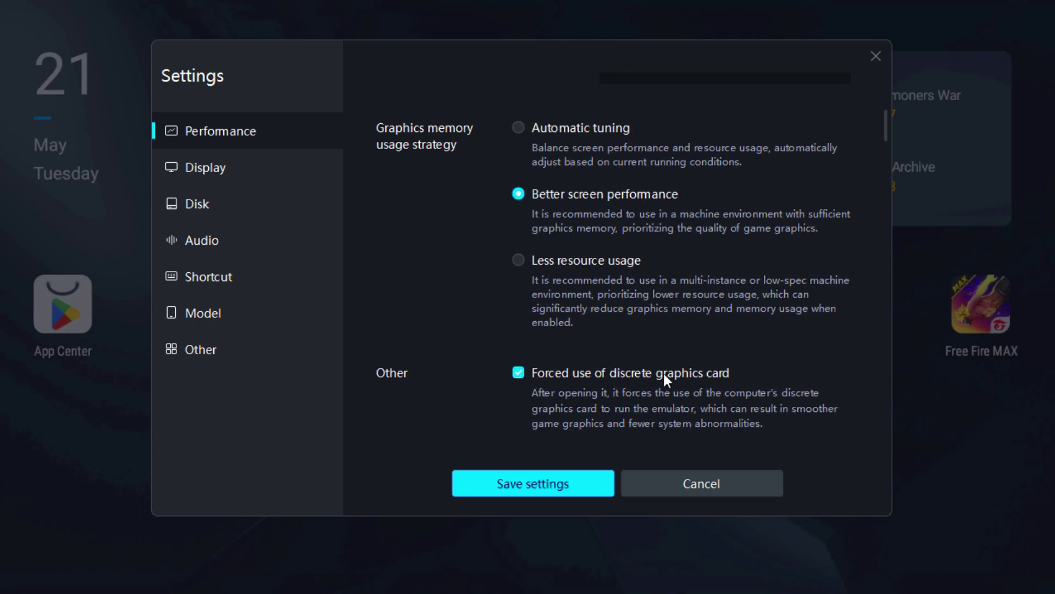
{"action": "scroll", "coordinate": [695, 372], "scroll_direction": "down", "scroll_amount": 6}
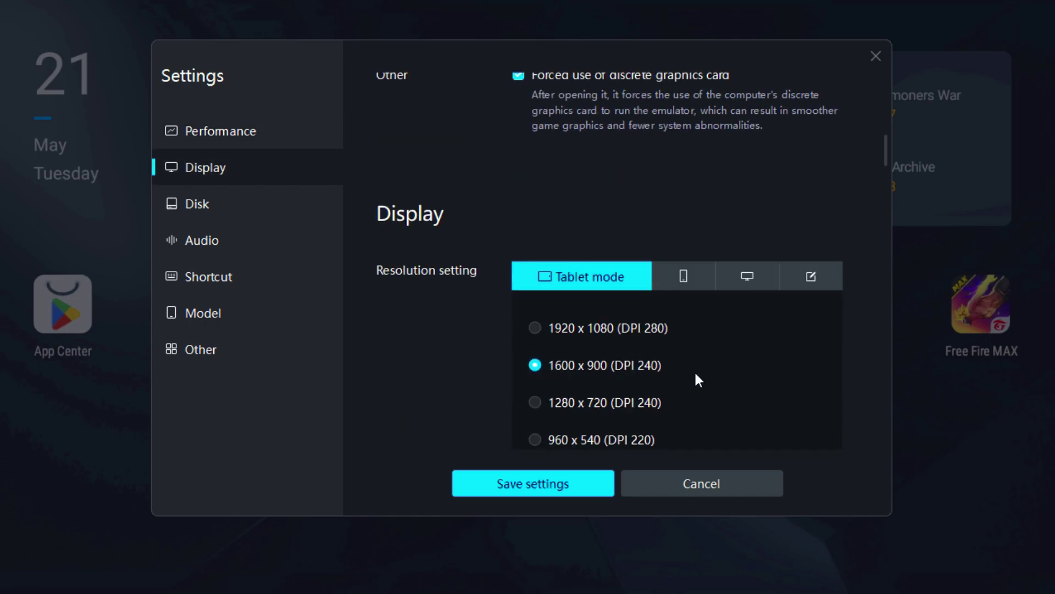
Set the emulator's tablet-mode resolution to 1920 x 1080 (DPI 280)
{"action": "left_click", "coordinate": [641, 327]}
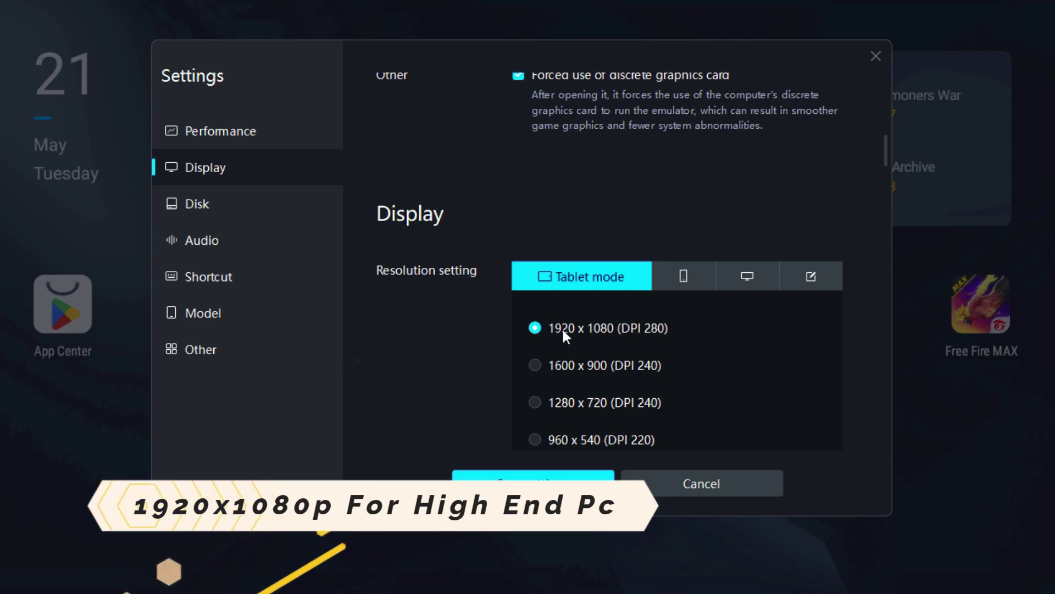
{"action": "scroll", "coordinate": [612, 330], "scroll_direction": "down", "scroll_amount": 2}
{"action": "left_click", "coordinate": [533, 305]}
{"action": "left_click", "coordinate": [592, 226]}
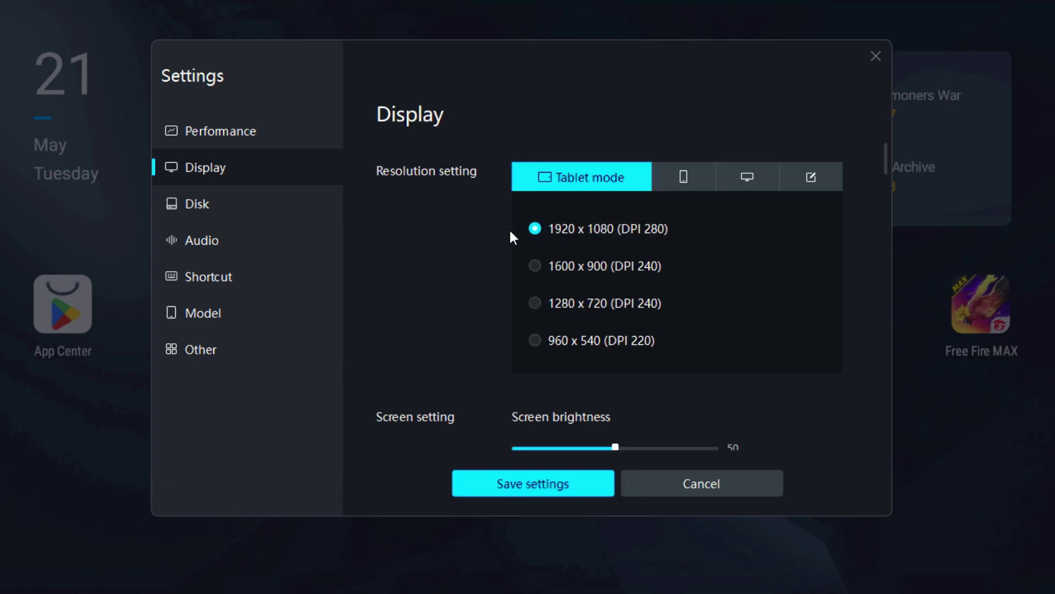
Keep the screen brightness at 50 and choose Common as the screen style
{"action": "scroll", "coordinate": [709, 313], "scroll_direction": "down", "scroll_amount": 2}
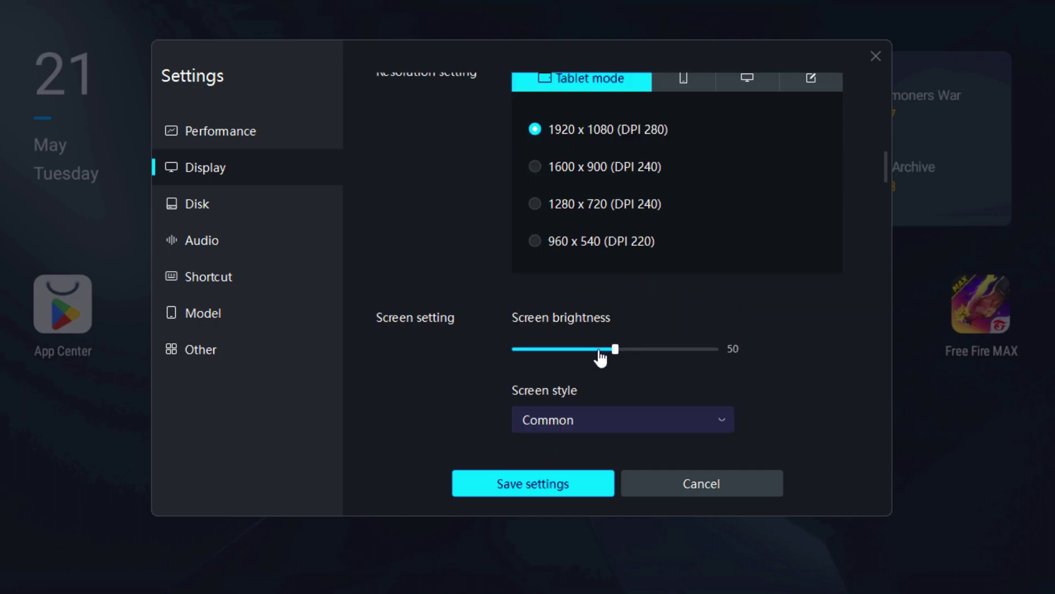
{"action": "mouse_move", "coordinate": [615, 349]}
{"action": "left_mouse_down"}
{"action": "mouse_move", "coordinate": [665, 348]}
{"action": "mouse_move", "coordinate": [617, 346]}
{"action": "left_mouse_up"}
{"action": "scroll", "coordinate": [659, 358], "scroll_direction": "down", "scroll_amount": 1}
{"action": "left_click", "coordinate": [569, 368]}
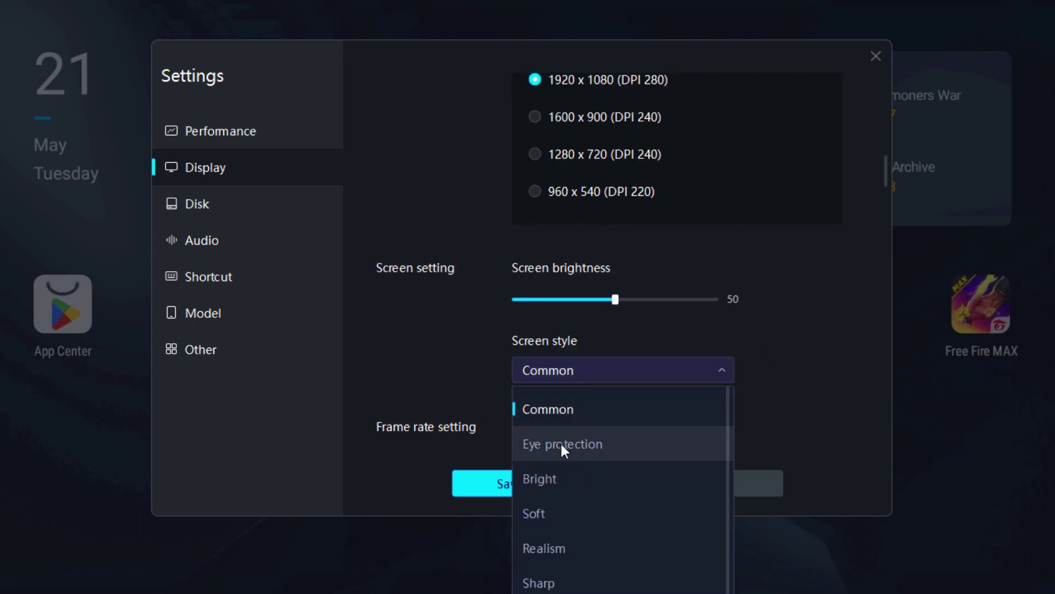
{"action": "left_click", "coordinate": [556, 411]}
Raise the emulator's maximum frame rate limit to 120
{"action": "scroll", "coordinate": [742, 350], "scroll_direction": "down", "scroll_amount": 2}
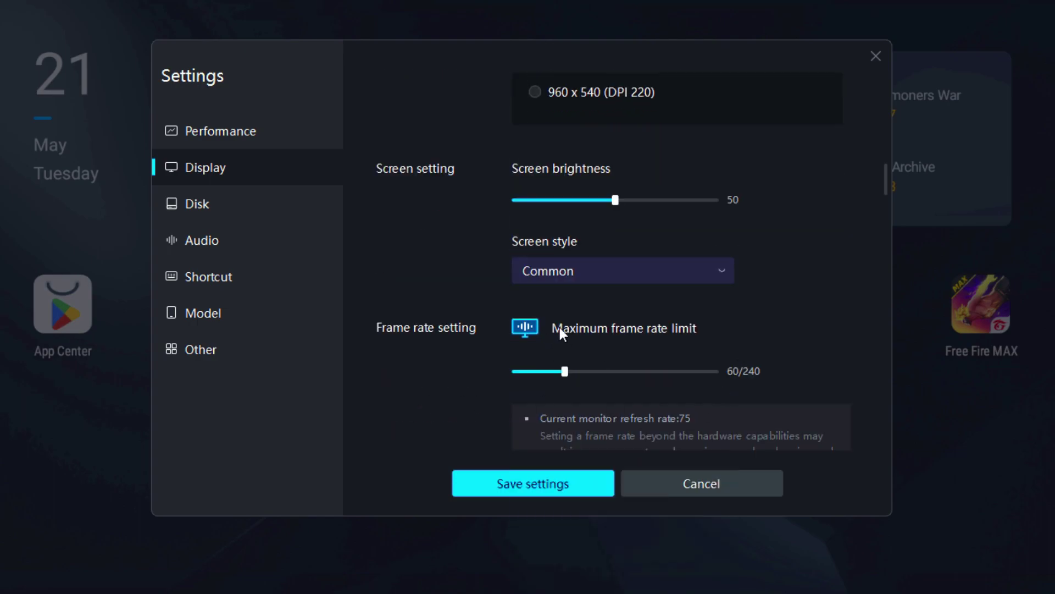
{"action": "left_click_drag", "start_coordinate": [565, 372], "coordinate": [615, 381]}
{"action": "scroll", "coordinate": [740, 374], "scroll_direction": "down", "scroll_amount": 2}
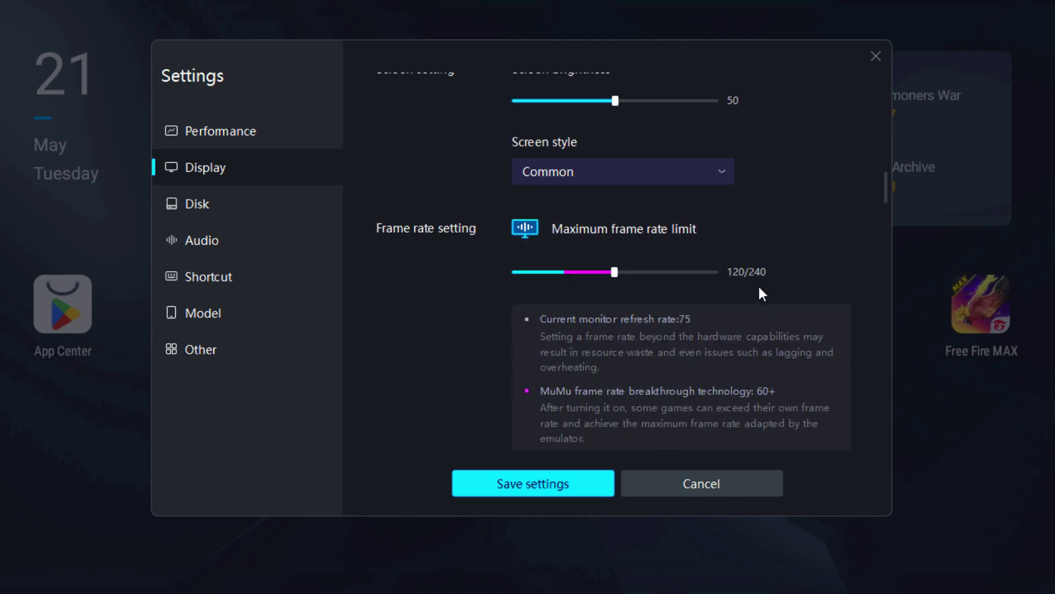
Turn off Window auto-rotation in the display's screen rotation settings
{"action": "scroll", "coordinate": [758, 295], "scroll_direction": "down", "scroll_amount": 3}
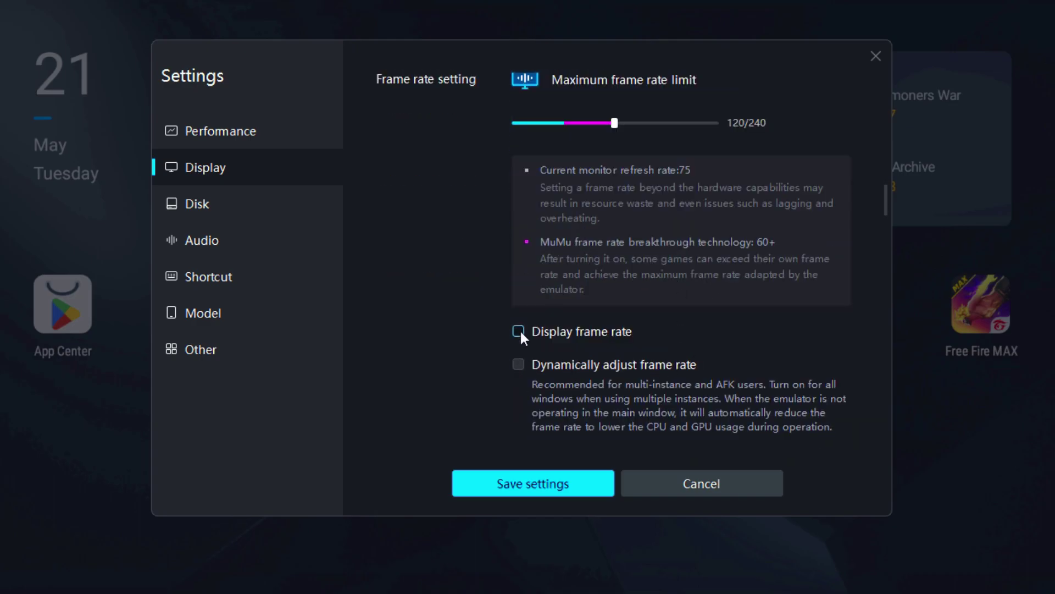
{"action": "scroll", "coordinate": [519, 352], "scroll_direction": "down", "scroll_amount": 4}
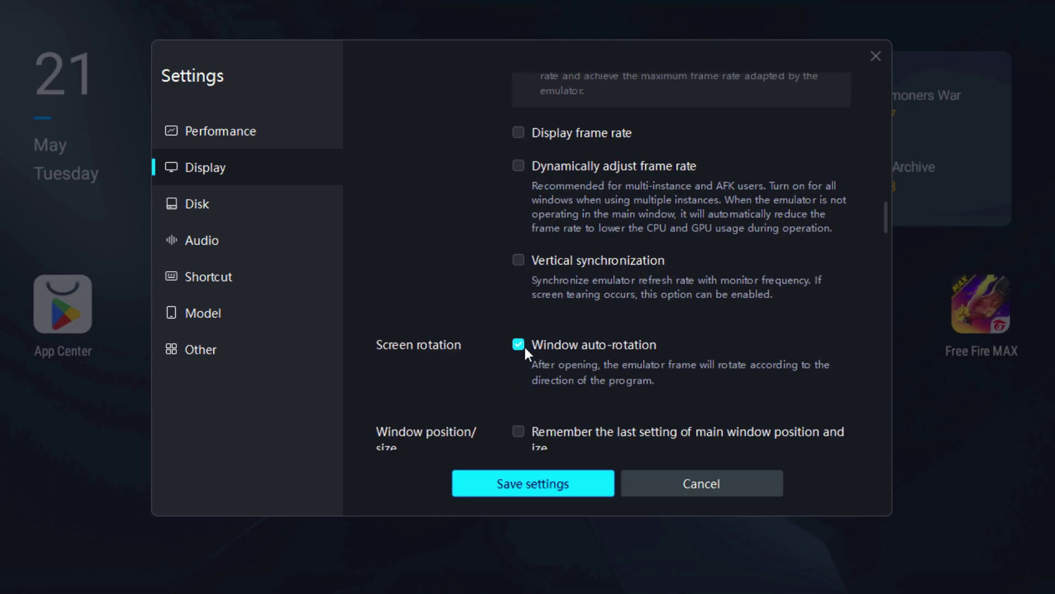
{"action": "scroll", "coordinate": [674, 228], "scroll_direction": "down", "scroll_amount": 4}
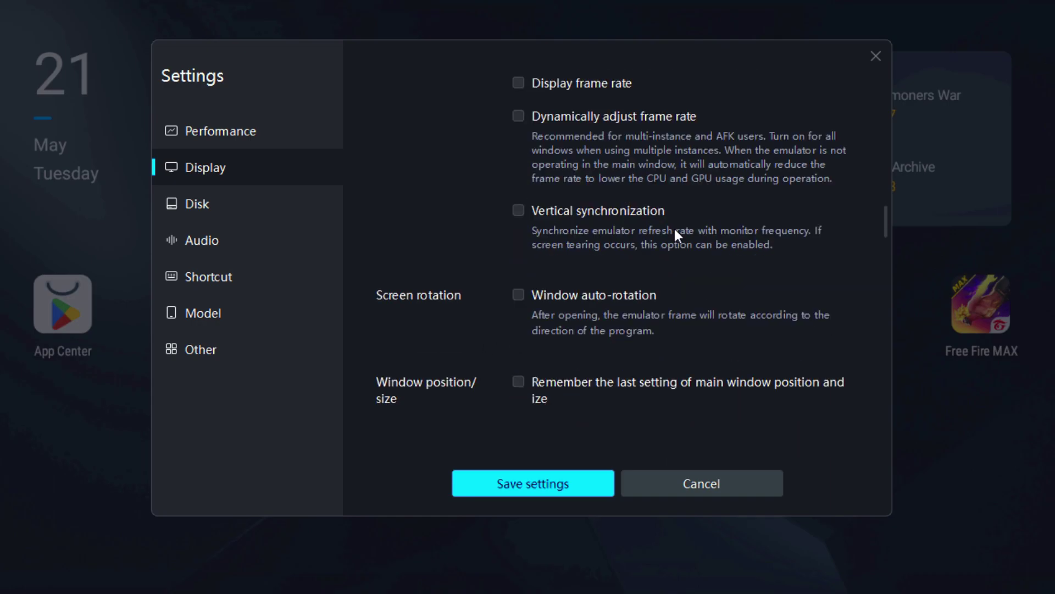
Set the emulator's microphone to the USB Condenser microphone and its speaker to Speakers (2- USB PnP Audio Device)
{"action": "scroll", "coordinate": [675, 237], "scroll_direction": "down", "scroll_amount": 2}
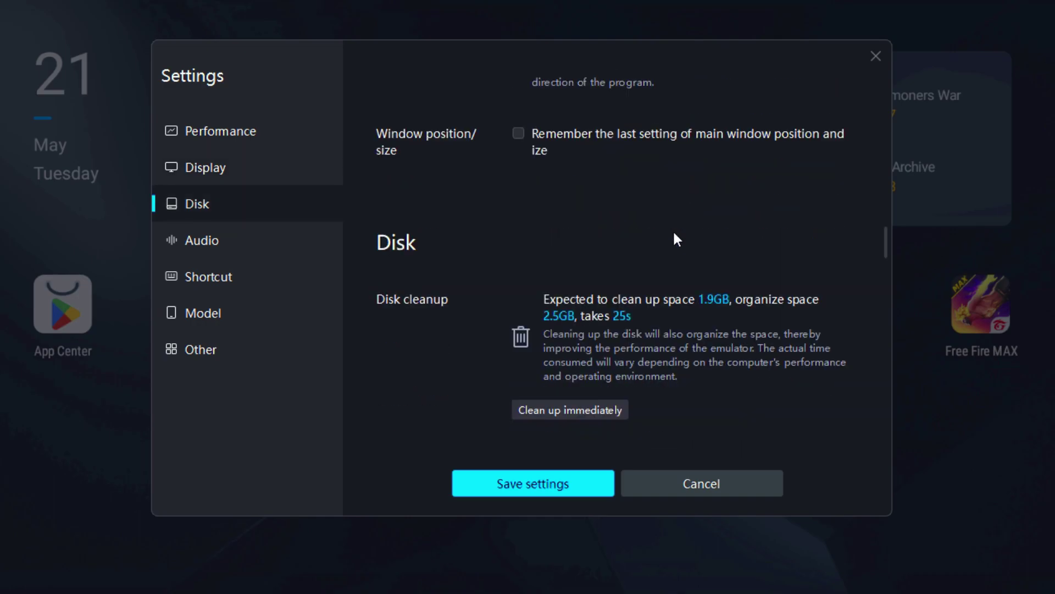
{"action": "scroll", "coordinate": [560, 405], "scroll_direction": "down", "scroll_amount": 3}
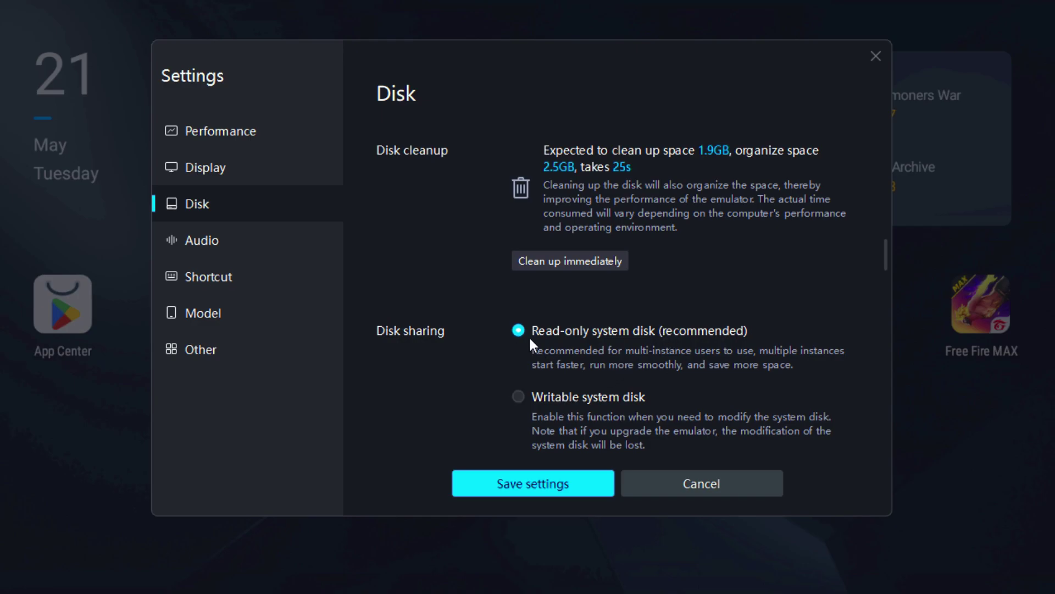
{"action": "scroll", "coordinate": [698, 331], "scroll_direction": "down", "scroll_amount": 7}
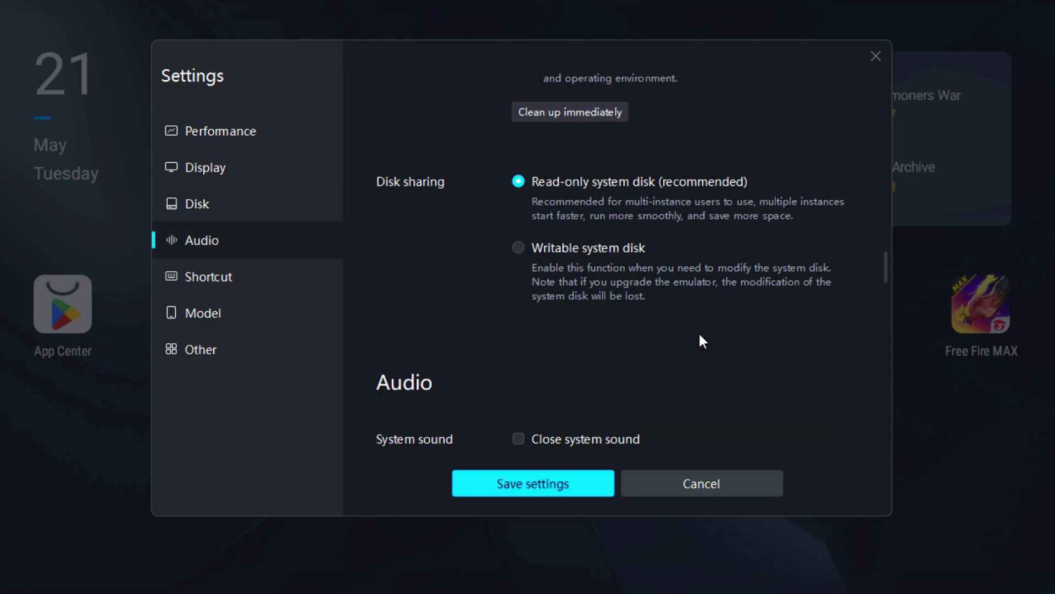
{"action": "scroll", "coordinate": [688, 336], "scroll_direction": "down", "scroll_amount": 1}
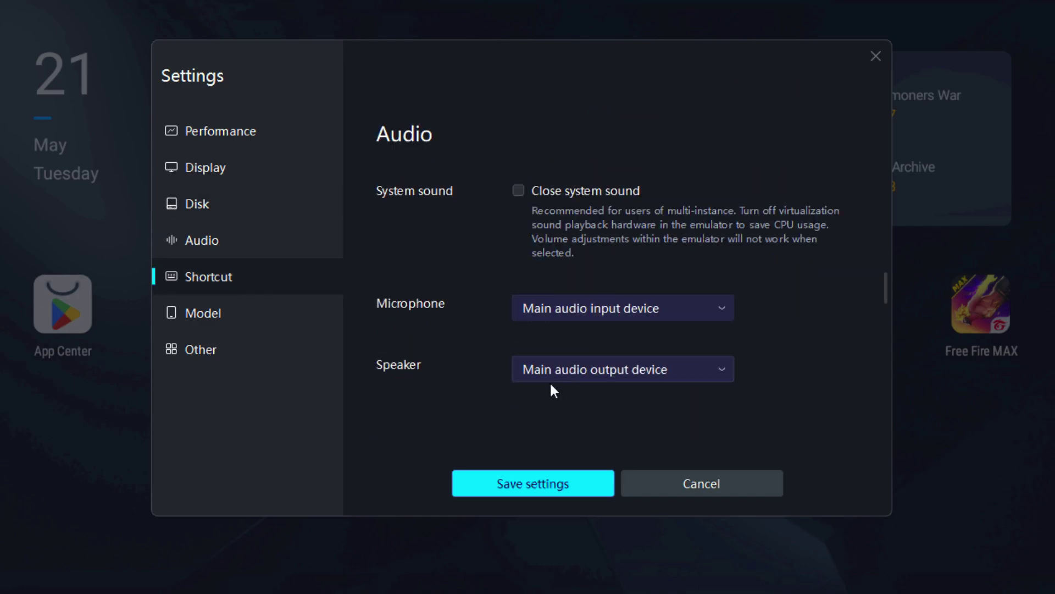
{"action": "left_click", "coordinate": [586, 306]}
{"action": "left_click", "coordinate": [581, 378]}
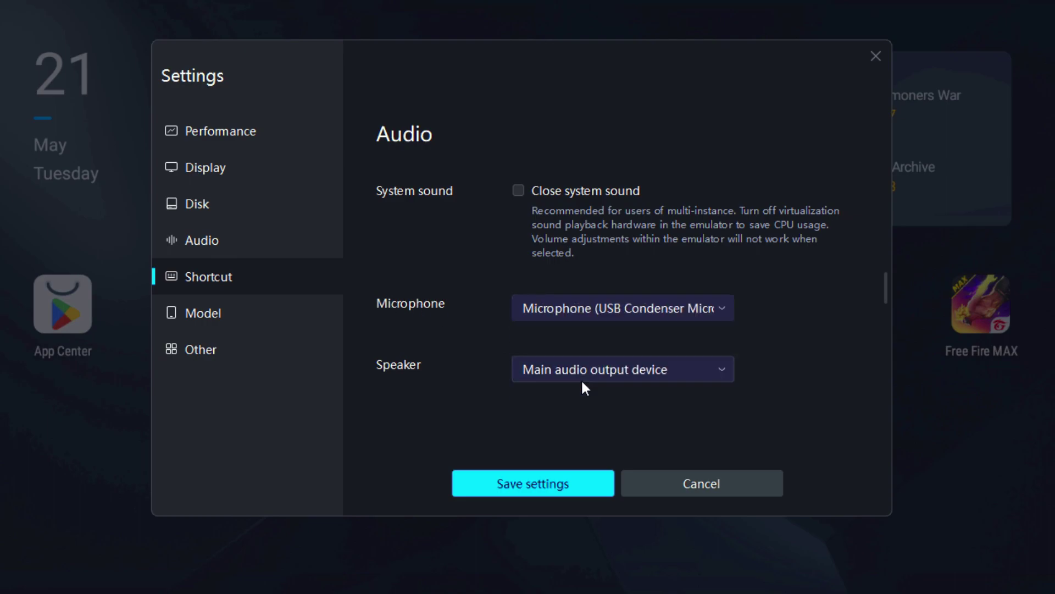
{"action": "left_click", "coordinate": [564, 367]}
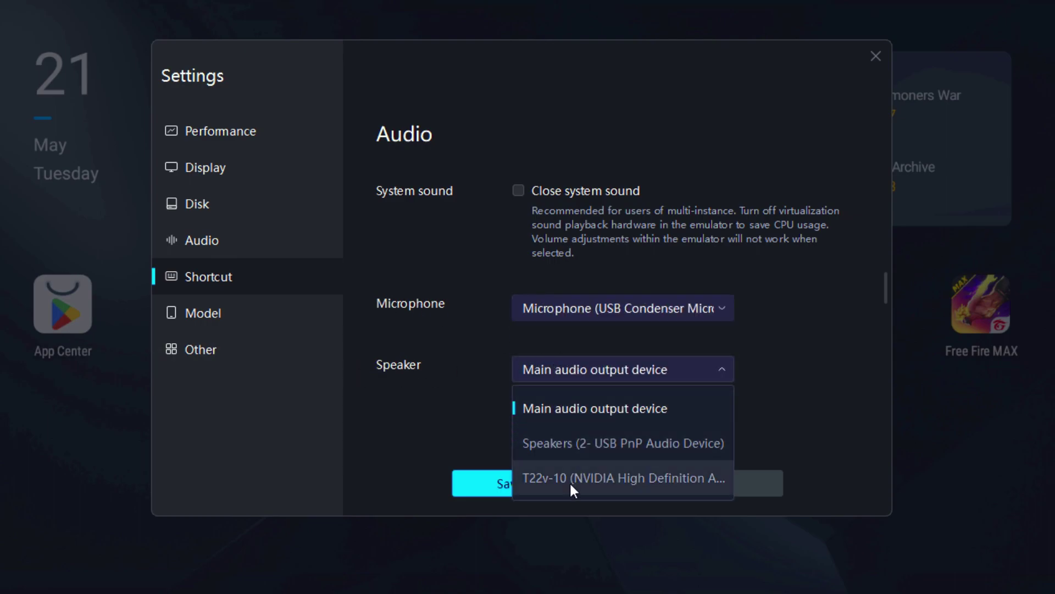
{"action": "left_click", "coordinate": [566, 445]}
Review the emulator's keyboard shortcuts, including the Window management and Game assistant groups
{"action": "scroll", "coordinate": [649, 382], "scroll_direction": "down", "scroll_amount": 3}
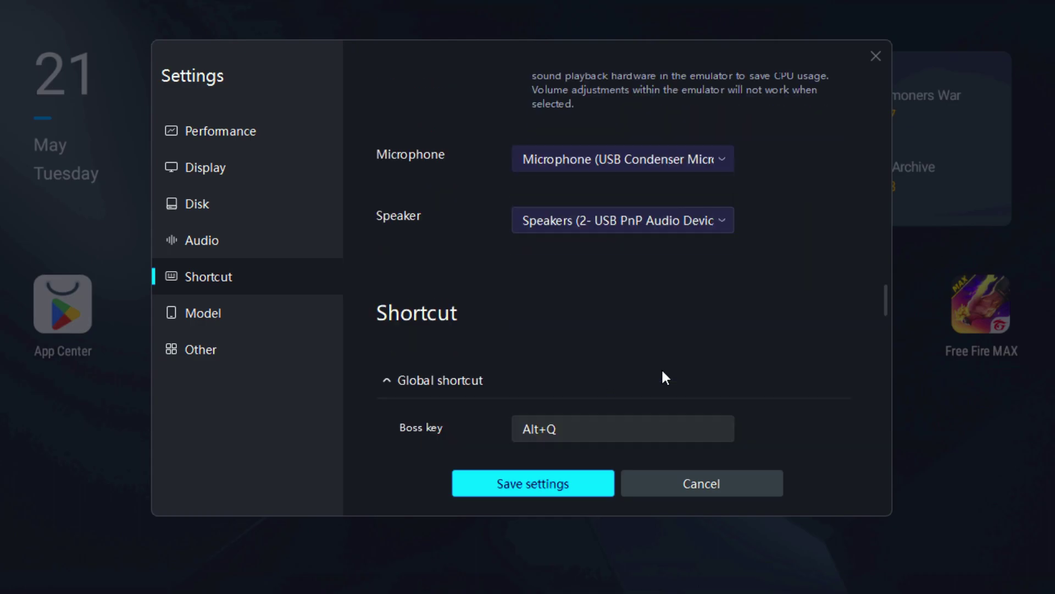
{"action": "scroll", "coordinate": [636, 332], "scroll_direction": "down", "scroll_amount": 2}
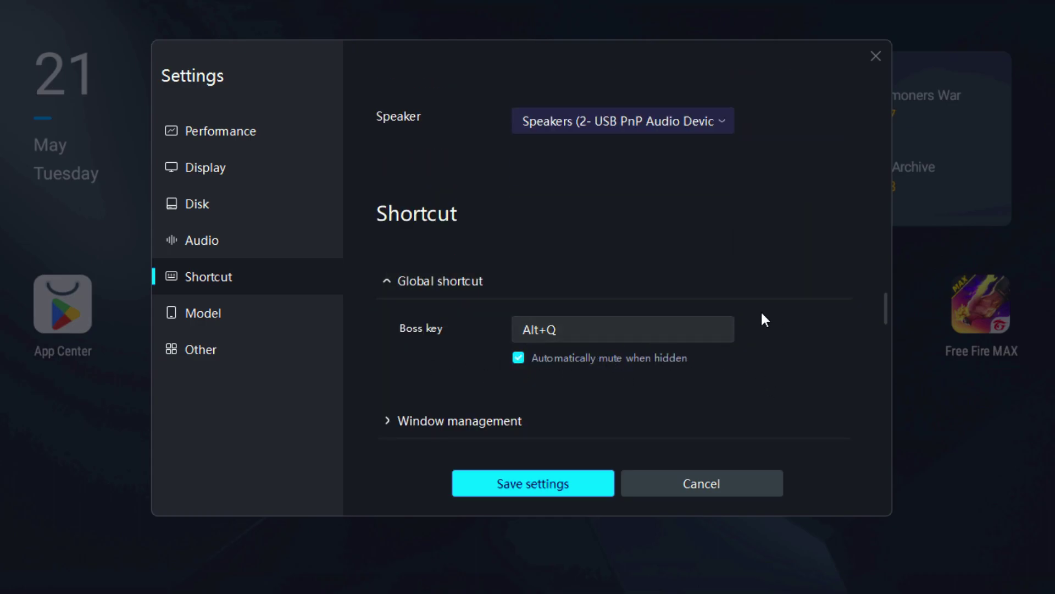
{"action": "scroll", "coordinate": [760, 312], "scroll_direction": "down", "scroll_amount": 2}
{"action": "left_click", "coordinate": [397, 324]}
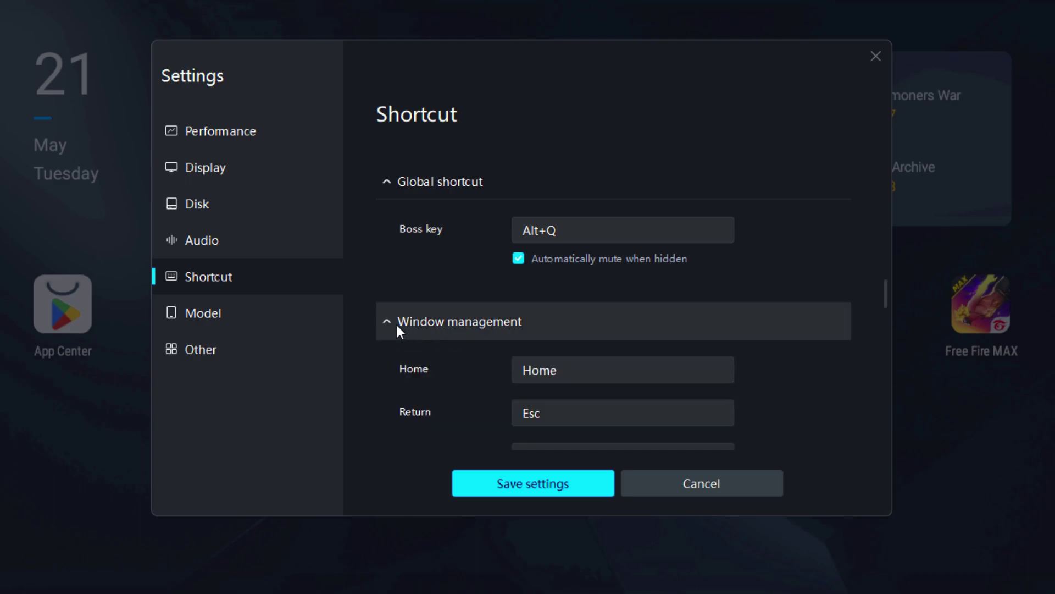
{"action": "scroll", "coordinate": [408, 393], "scroll_direction": "down", "scroll_amount": 2}
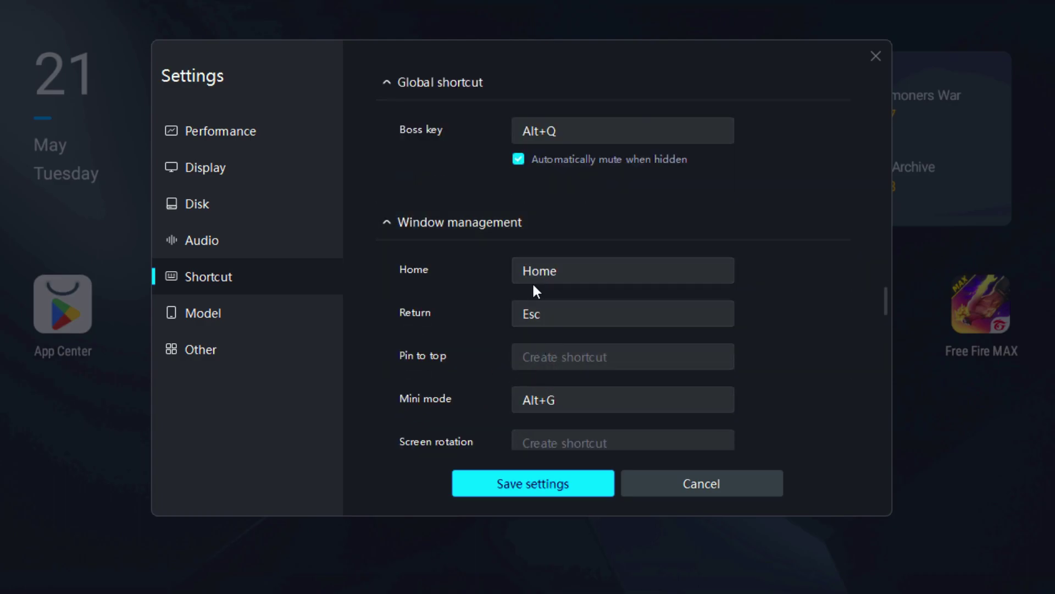
{"action": "scroll", "coordinate": [536, 290], "scroll_direction": "down", "scroll_amount": 8}
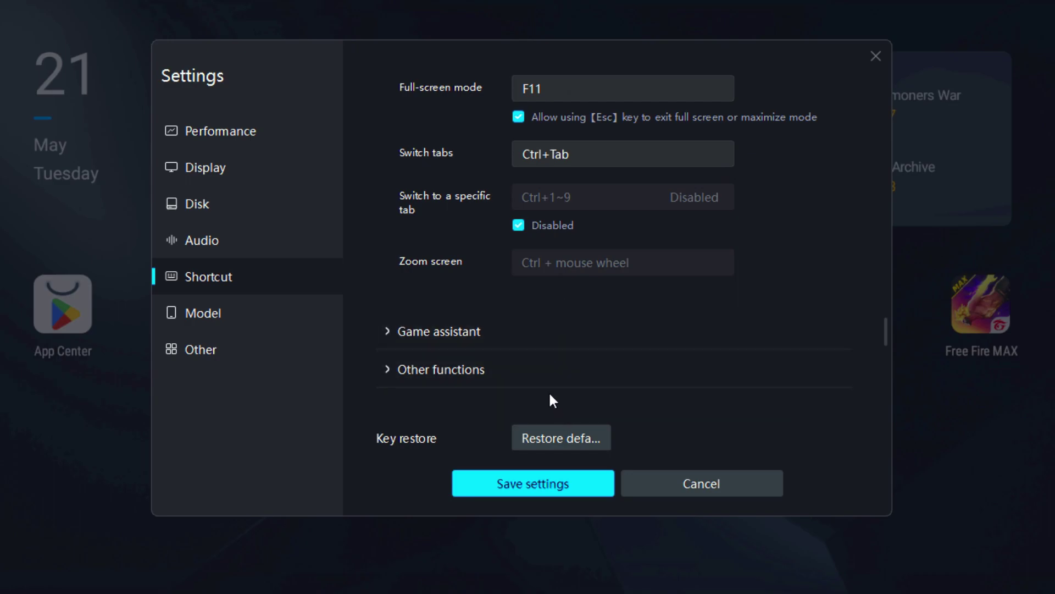
{"action": "left_click", "coordinate": [437, 330]}
{"action": "scroll", "coordinate": [643, 289], "scroll_direction": "down", "scroll_amount": 2}
{"action": "scroll", "coordinate": [644, 288], "scroll_direction": "down", "scroll_amount": 3}
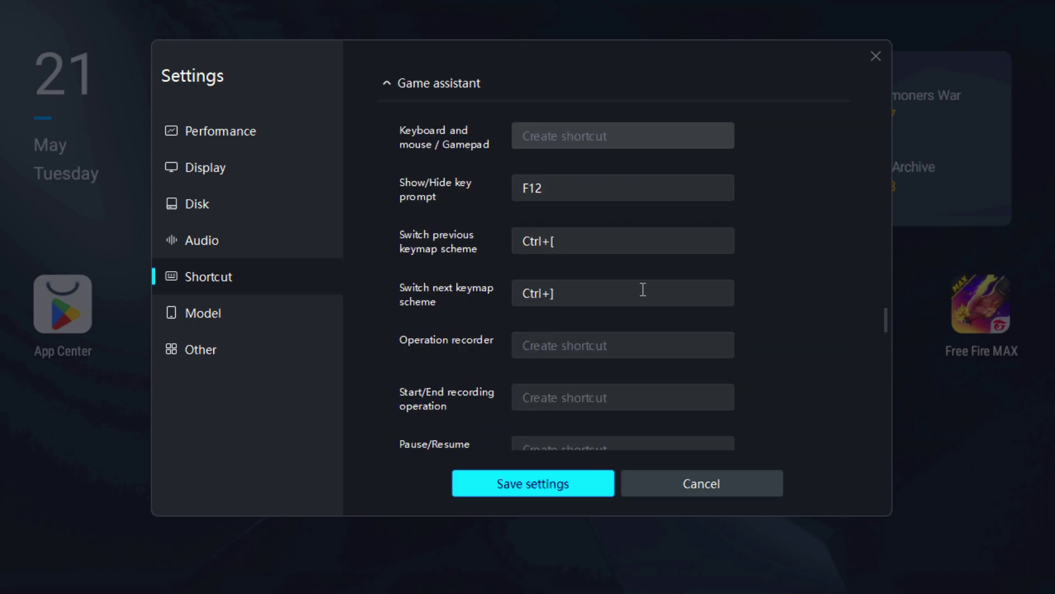
{"action": "scroll", "coordinate": [585, 242], "scroll_direction": "down", "scroll_amount": 6}
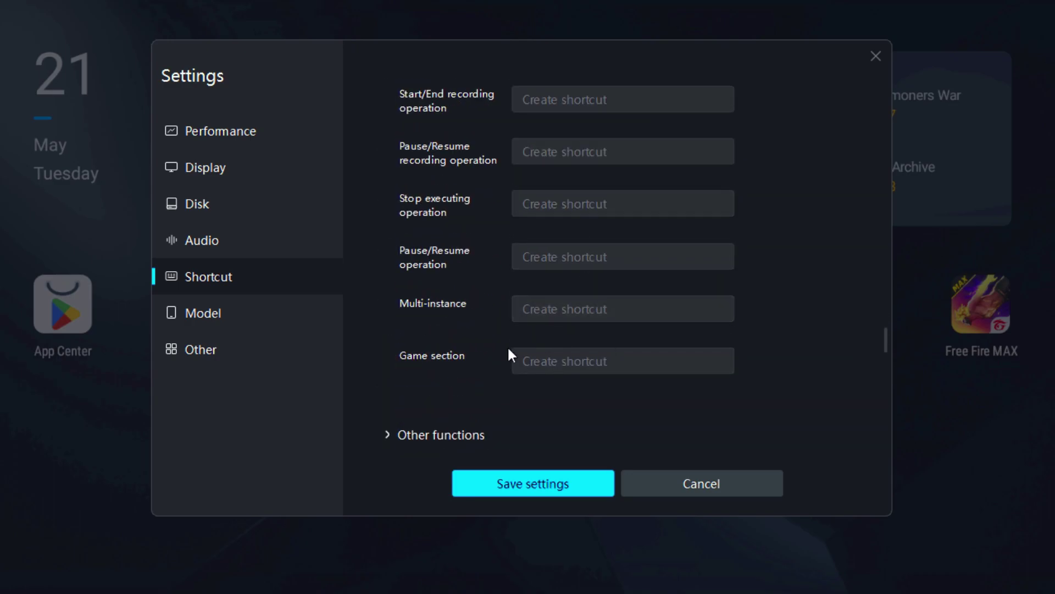
{"action": "scroll", "coordinate": [695, 330], "scroll_direction": "down", "scroll_amount": 2}
Set the preset mobile brand to XiaoMi and the mobile model to Note 9 Pro
{"action": "left_click", "coordinate": [205, 332]}
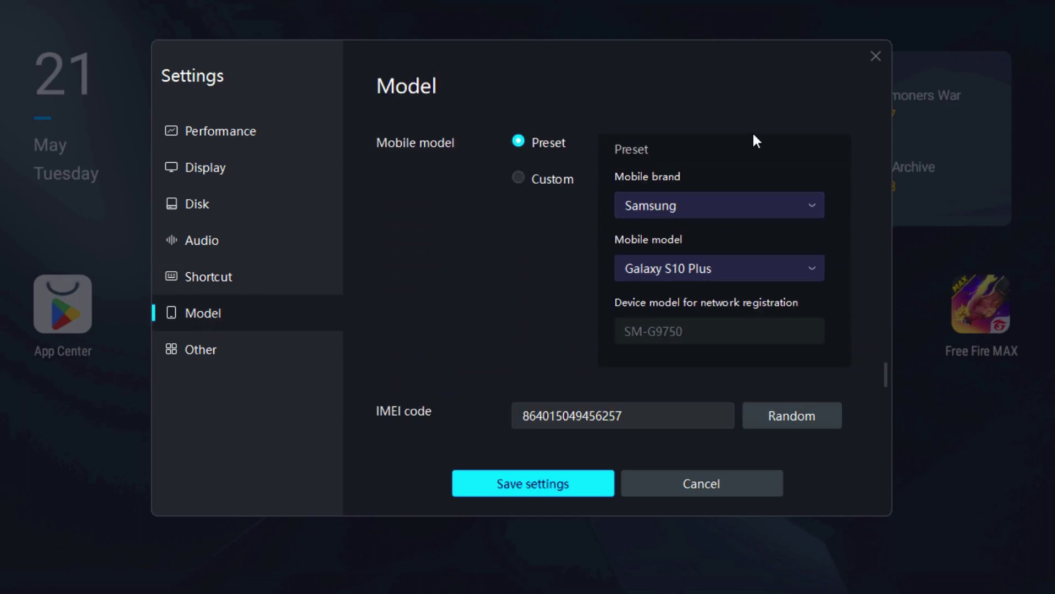
{"action": "left_click", "coordinate": [532, 177]}
{"action": "left_click", "coordinate": [522, 140]}
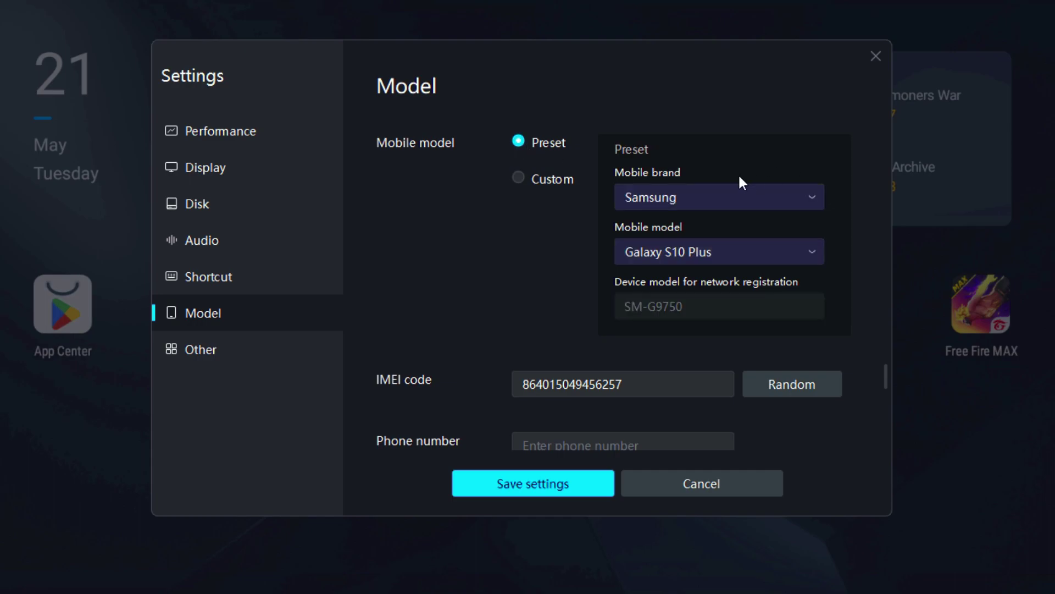
{"action": "left_click", "coordinate": [702, 199]}
{"action": "left_click", "coordinate": [653, 342]}
{"action": "left_click", "coordinate": [709, 253]}
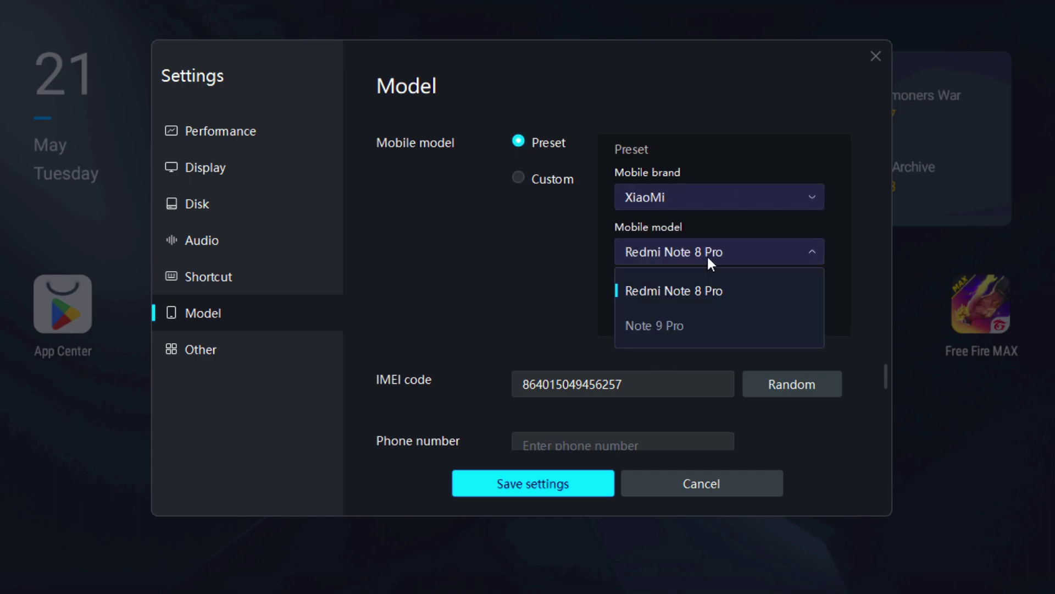
{"action": "left_click", "coordinate": [687, 325]}
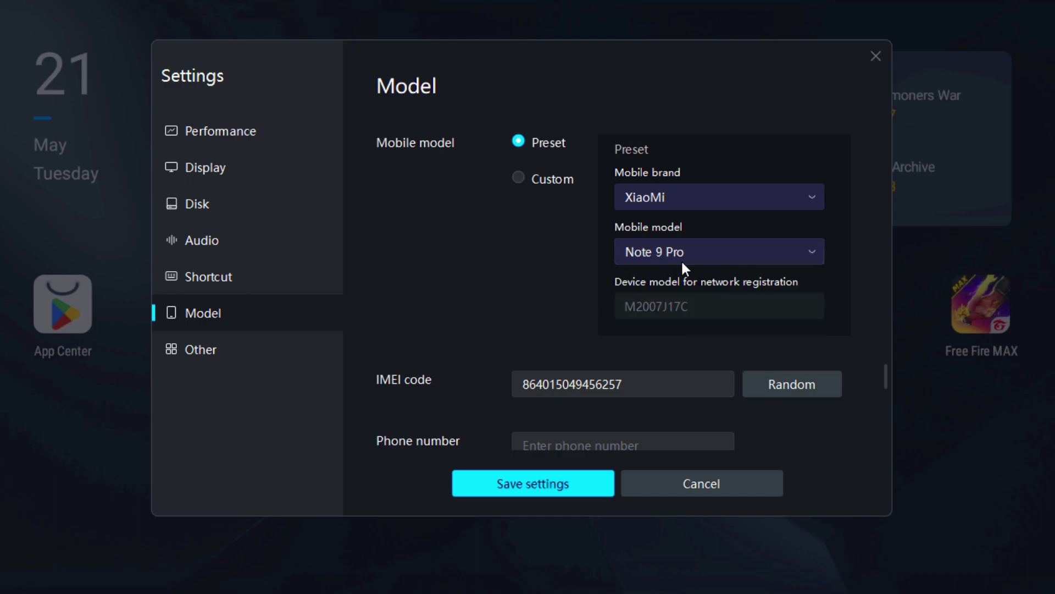
Turn off the emulator's custom mouse cursor in the Other settings
{"action": "scroll", "coordinate": [598, 258], "scroll_direction": "down", "scroll_amount": 3}
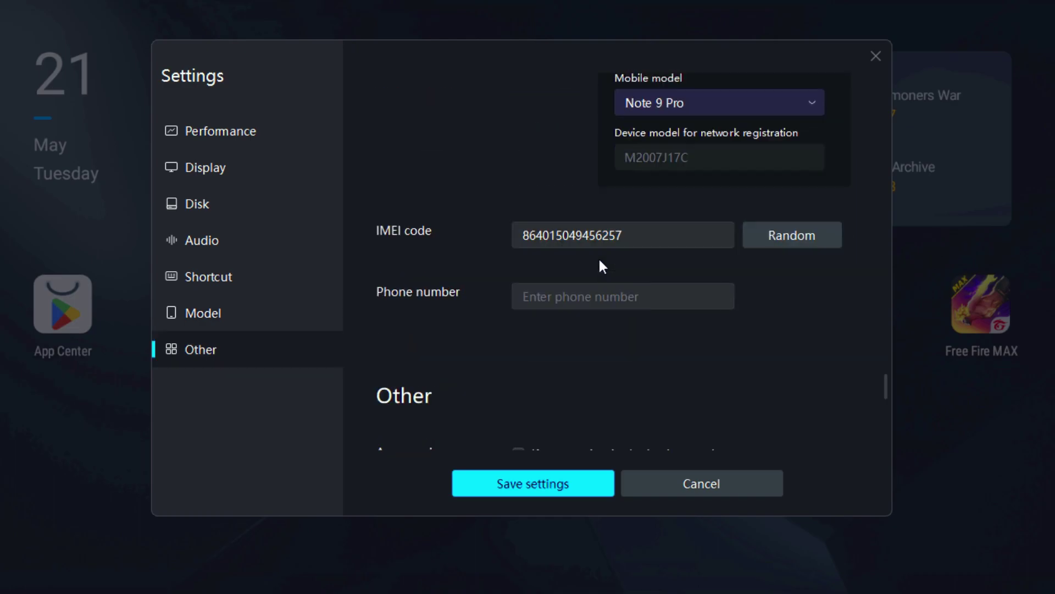
{"action": "scroll", "coordinate": [649, 366], "scroll_direction": "down", "scroll_amount": 4}
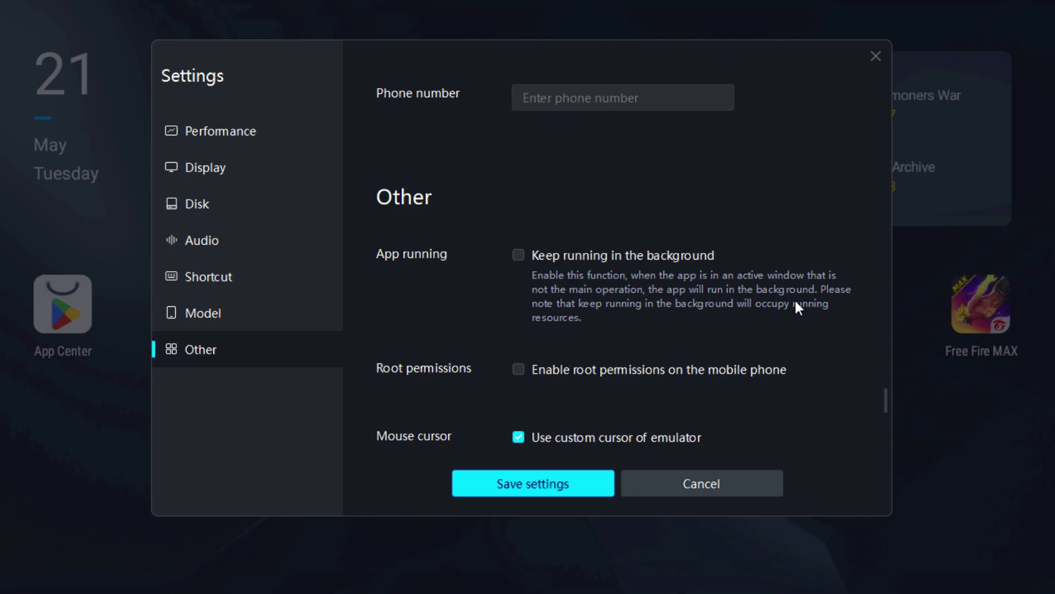
{"action": "scroll", "coordinate": [796, 302], "scroll_direction": "down", "scroll_amount": 2}
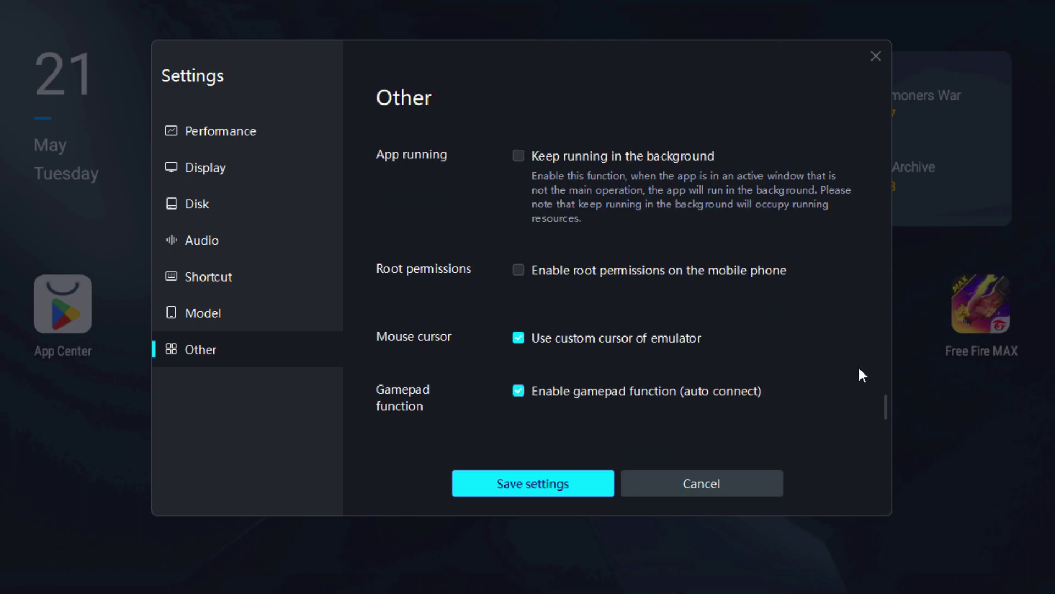
{"action": "scroll", "coordinate": [862, 376], "scroll_direction": "down", "scroll_amount": 3}
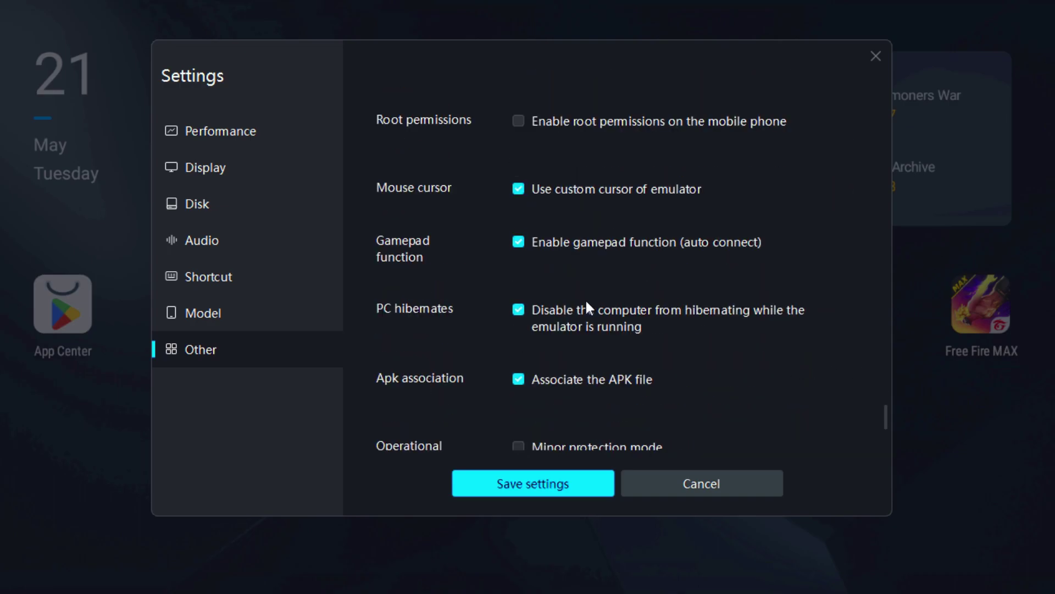
{"action": "left_click", "coordinate": [703, 188]}
Save all the changed settings and restart the emulator immediately to apply them
{"action": "scroll", "coordinate": [674, 305], "scroll_direction": "down", "scroll_amount": 2}
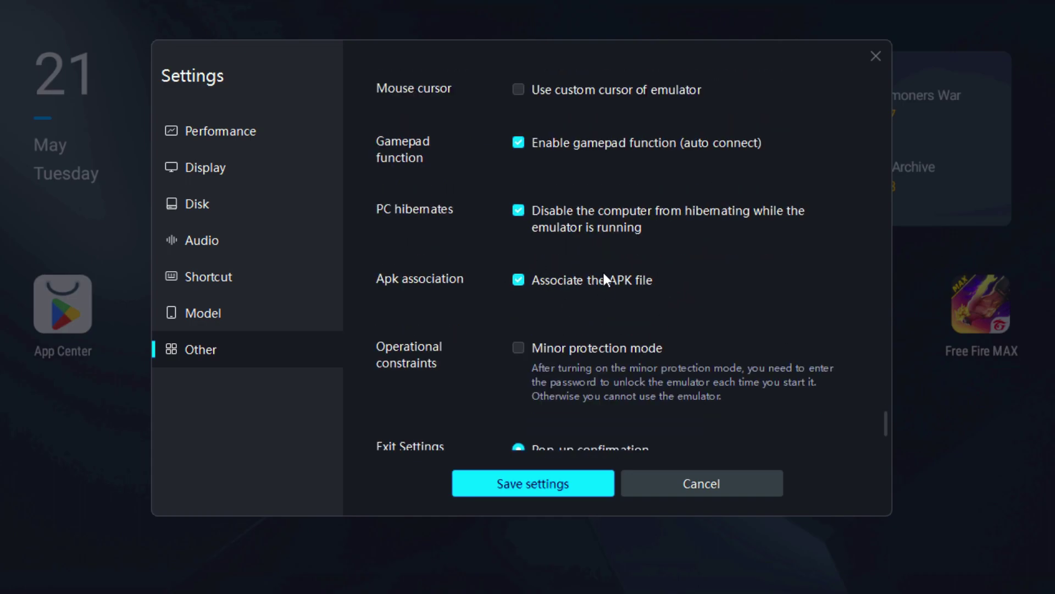
{"action": "scroll", "coordinate": [522, 294], "scroll_direction": "down", "scroll_amount": 3}
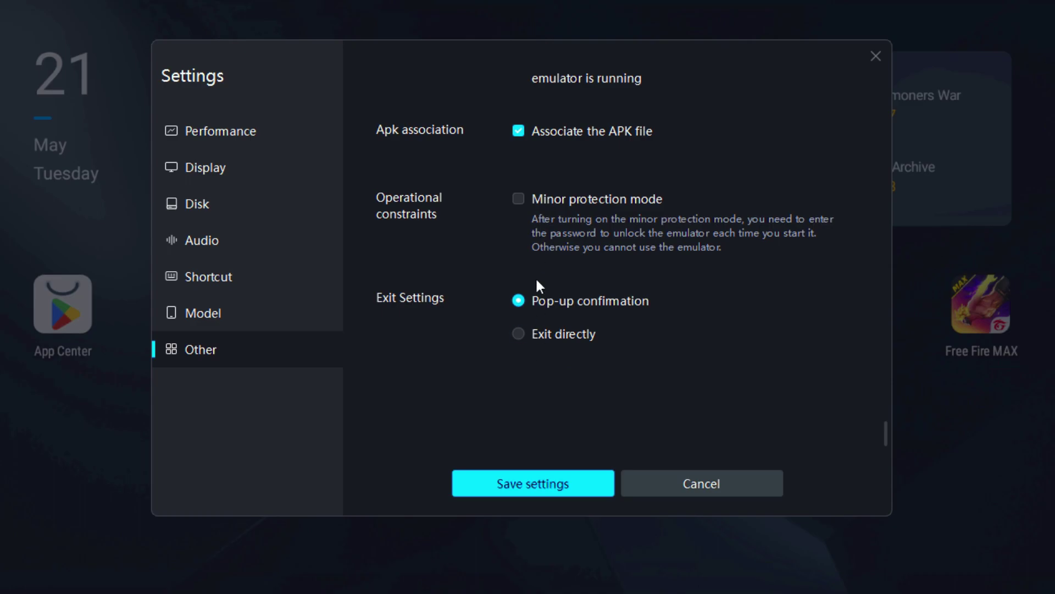
{"action": "scroll", "coordinate": [534, 319], "scroll_direction": "down", "scroll_amount": 1}
{"action": "left_click", "coordinate": [560, 490]}
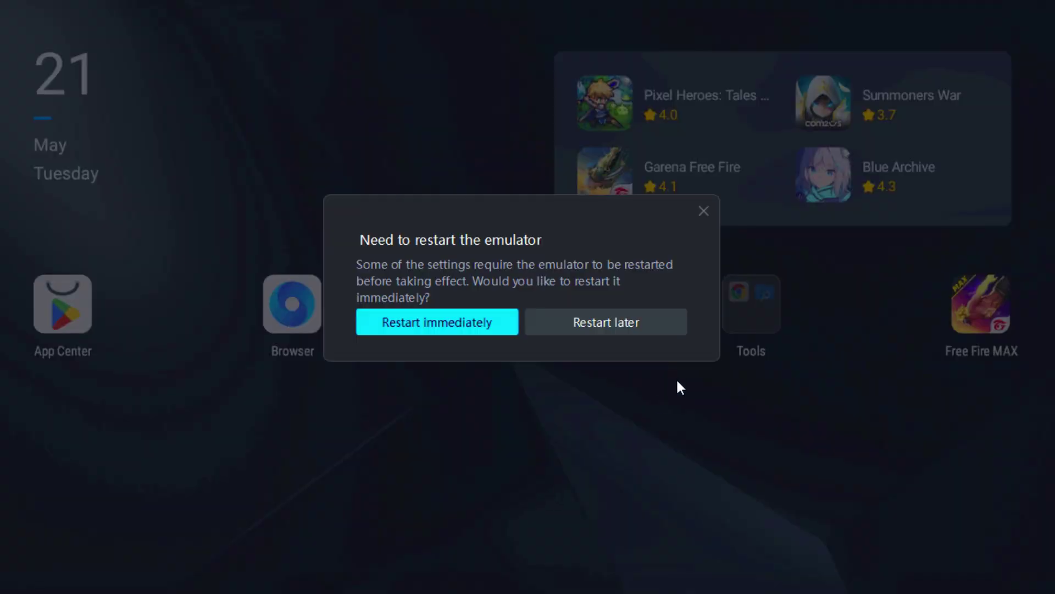
{"action": "left_click", "coordinate": [456, 322]}
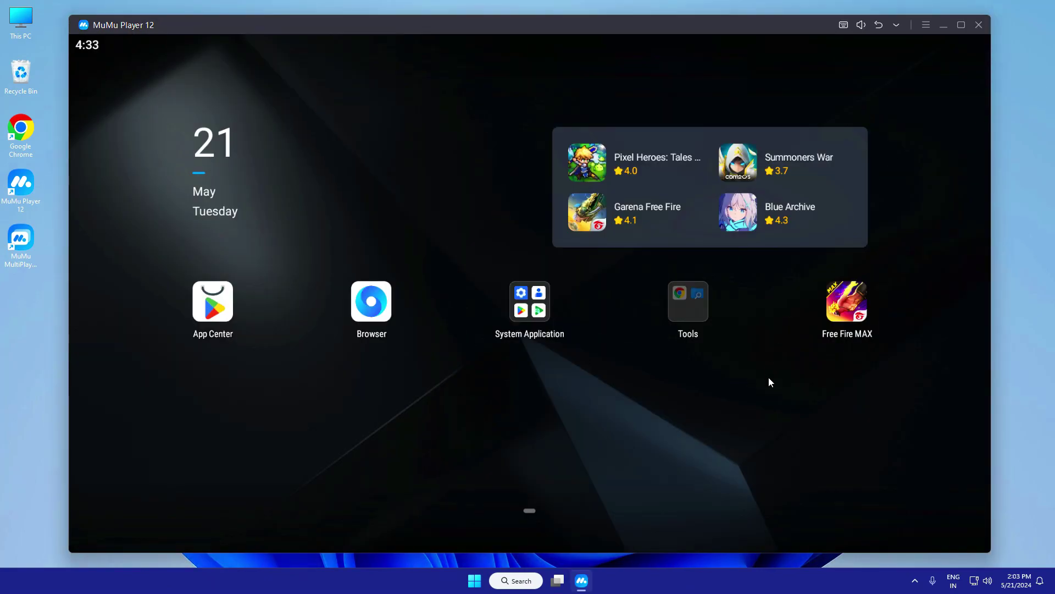
Launch Free Fire MAX from the emulator's home screen
{"action": "left_click", "coordinate": [843, 314]}
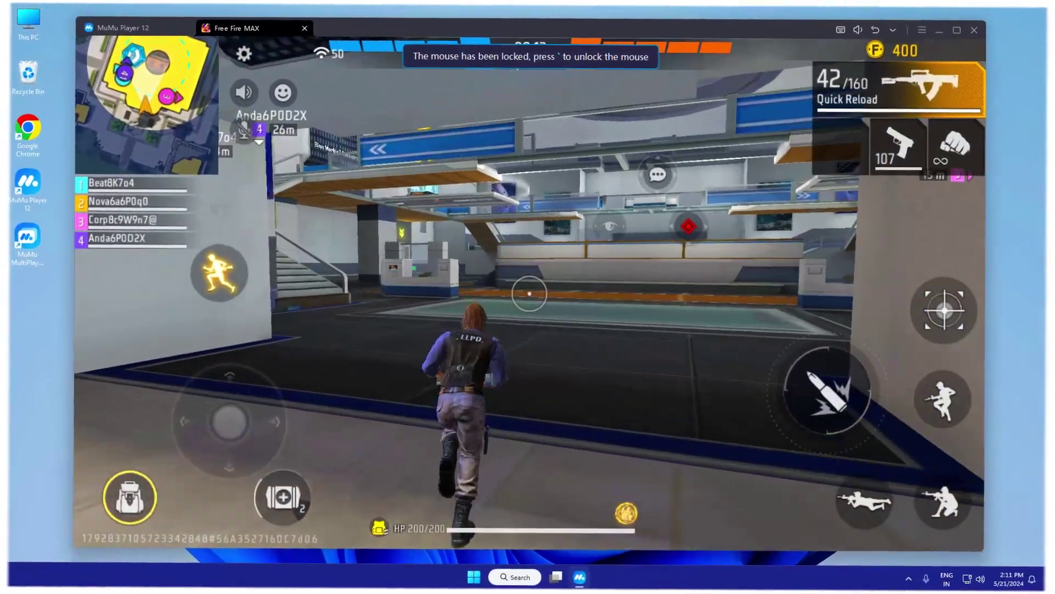
Run through the building and up the stairs to the upper floor, switching to fists and back to the rifle on the way
{"action": "key", "text": "w"}
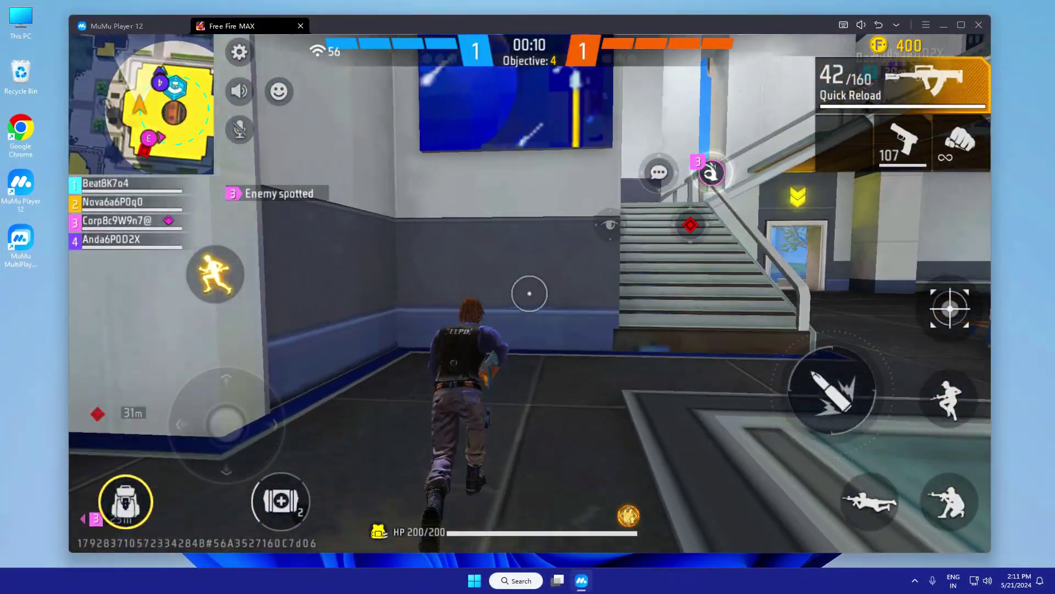
{"action": "key", "text": "3"}
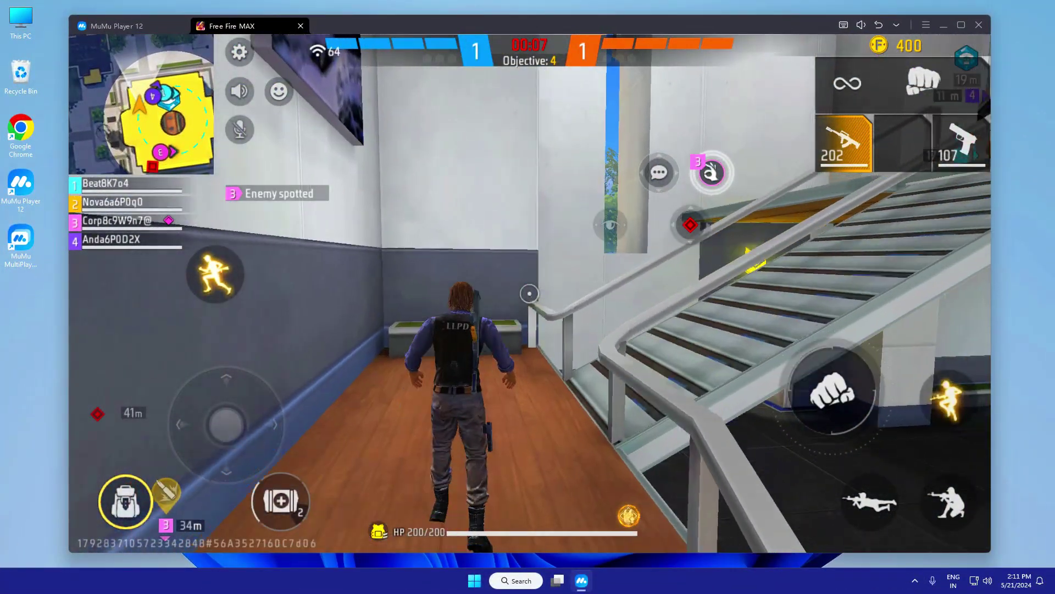
{"action": "key", "text": "1"}
{"action": "key", "text": "w"}
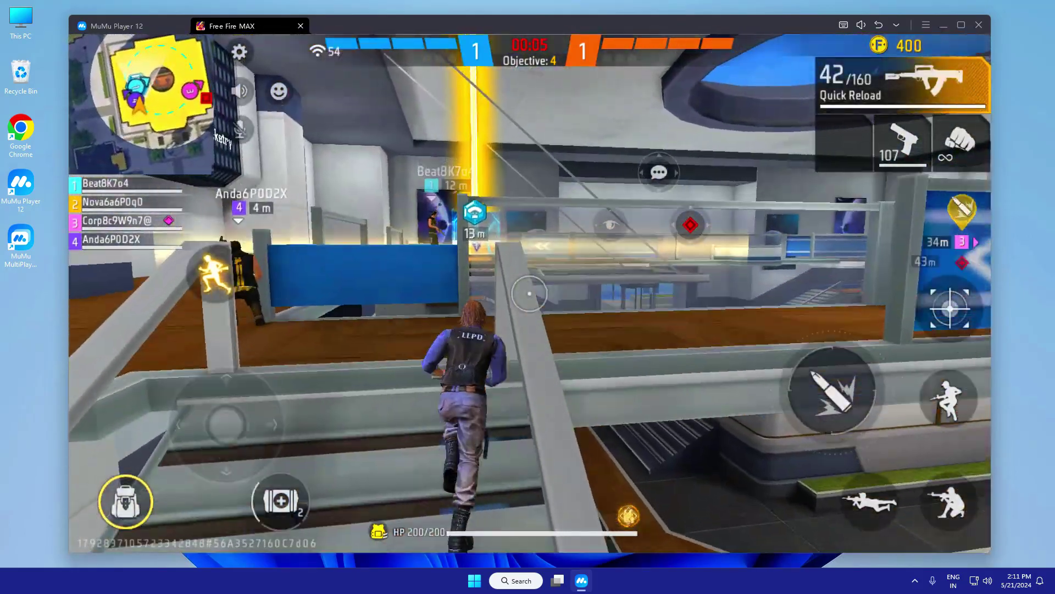
{"action": "key", "text": "c"}
{"action": "key", "text": "a"}
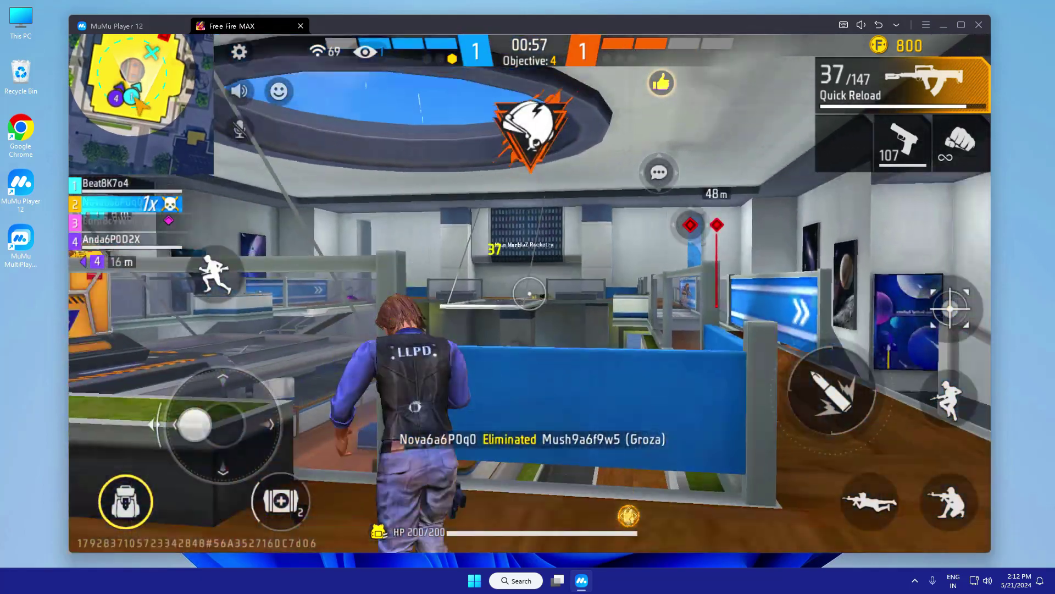
Crouch on the upper walkway and shoot the enemy at the far end of the corridor through the rifle scope
{"action": "key", "text": "c"}
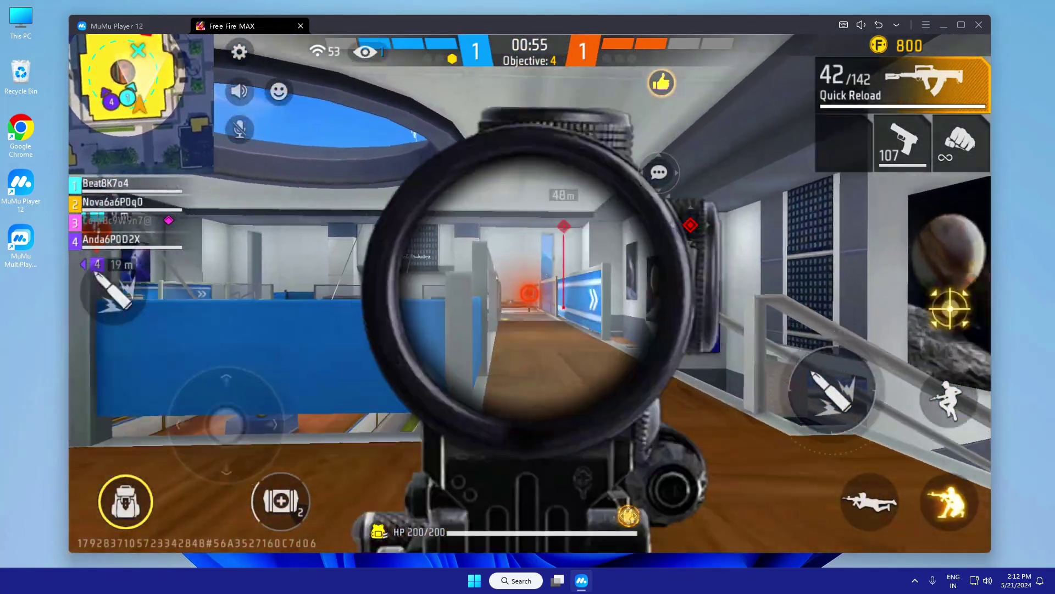
{"action": "left_click", "coordinate": [528, 297]}
{"action": "right_click", "coordinate": [527, 297]}
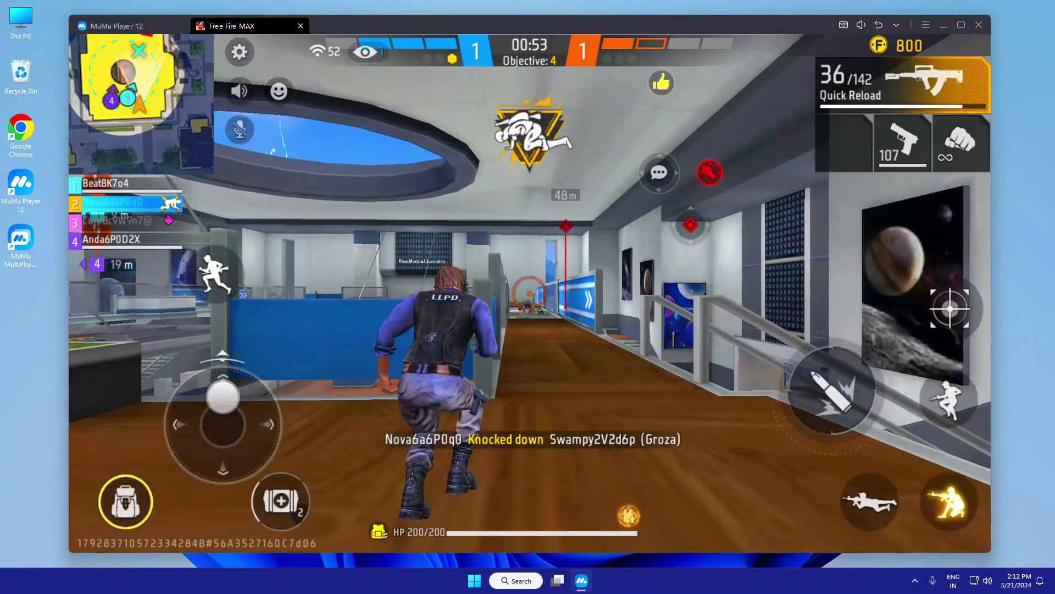
Fire again through the scope from the crouched position, reloading the rifle before and after, and stand back up
{"action": "key", "text": "r"}
{"action": "right_click", "coordinate": [527, 296]}
{"action": "left_click", "coordinate": [528, 297]}
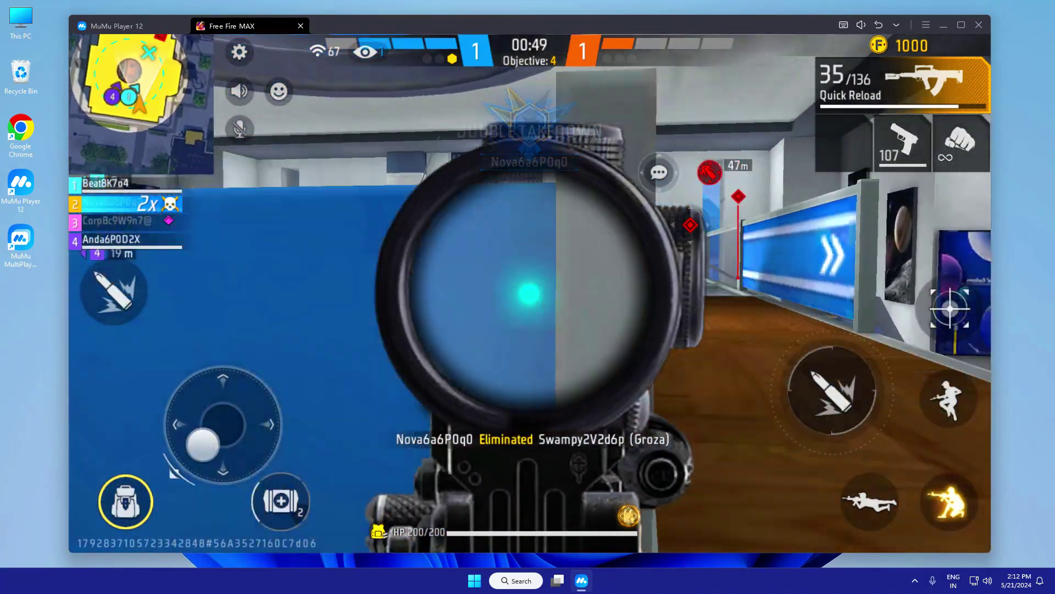
{"action": "right_click", "coordinate": [528, 297]}
{"action": "key", "text": "r"}
{"action": "key", "text": "c"}
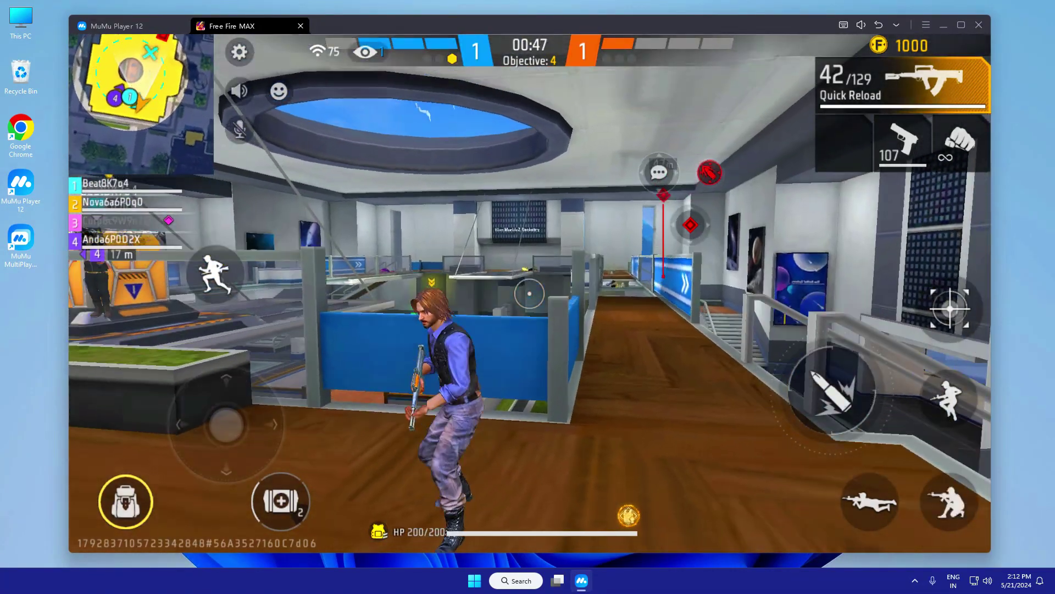
Move the character around the upper walkway and fire another scoped shot with the rifle
{"action": "key", "text": "a"}
{"action": "key", "text": "d"}
{"action": "key", "text": "s"}
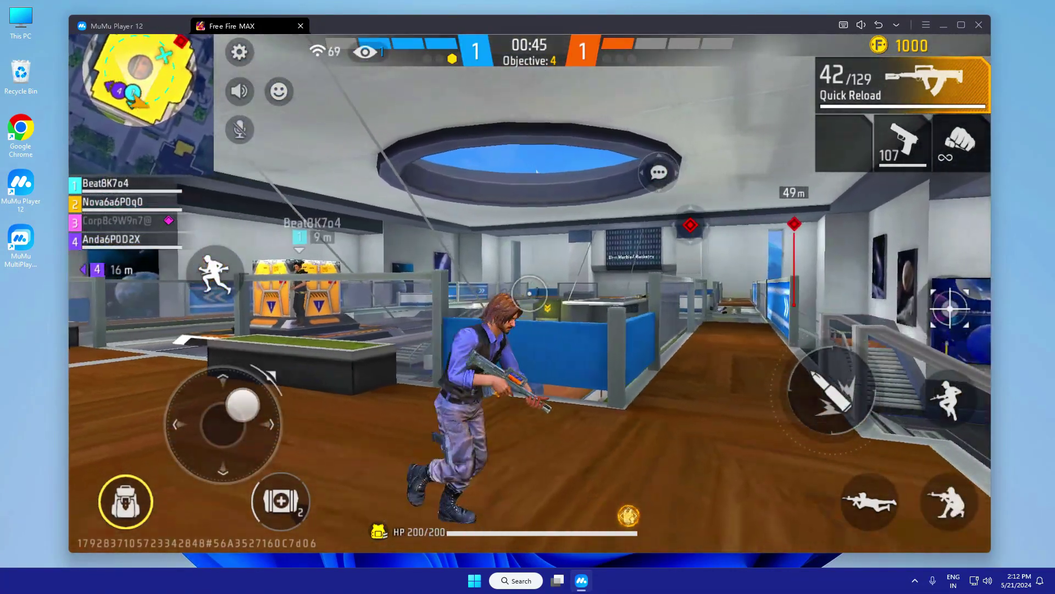
{"action": "right_click", "coordinate": [527, 297]}
{"action": "left_click", "coordinate": [528, 297]}
{"action": "right_click", "coordinate": [527, 297]}
{"action": "key", "text": "c"}
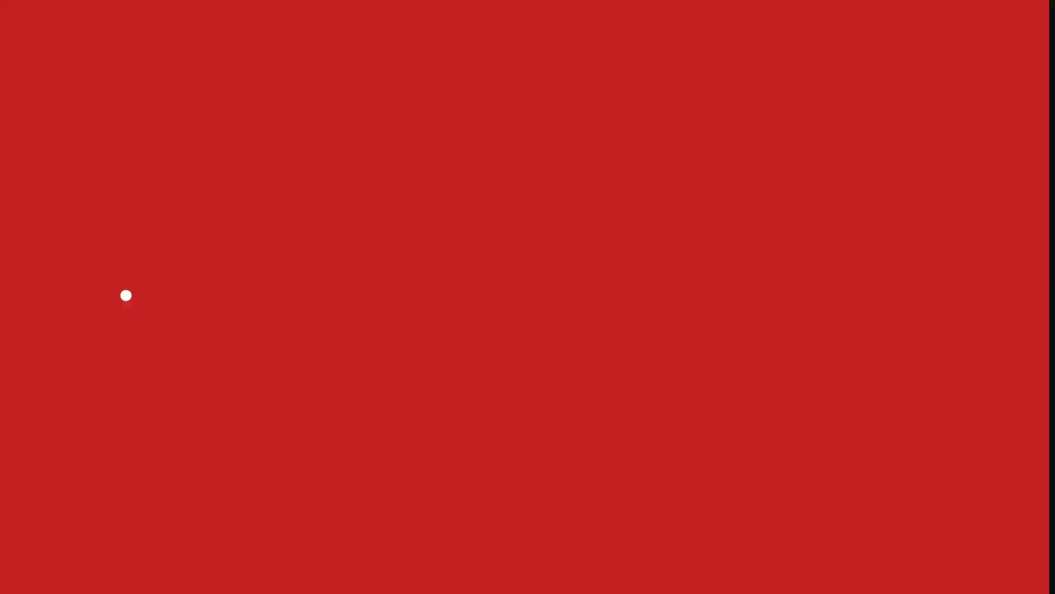